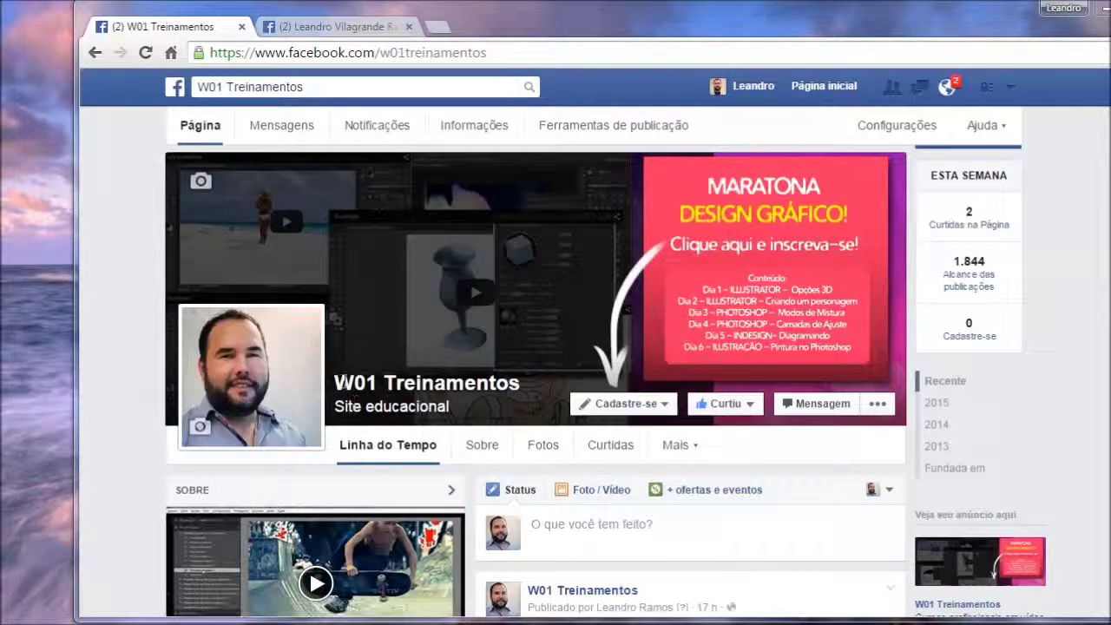
Highlight the W01 Treinamentos page name on the Facebook cover.
{"action": "left_click_drag", "start_coordinate": [336, 383], "coordinate": [524, 383]}
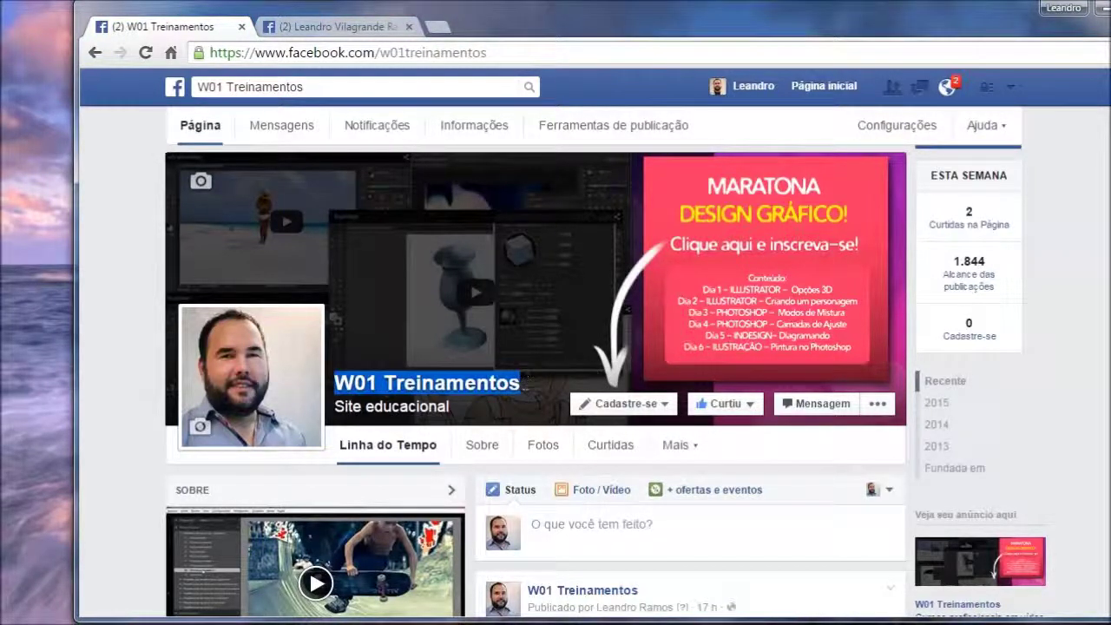
Highlight the Site educacional subtitle, then move over to Photoshop's File menu.
{"action": "left_click", "coordinate": [426, 405]}
{"action": "mouse_move", "coordinate": [455, 409]}
{"action": "left_mouse_down"}
{"action": "mouse_move", "coordinate": [344, 410]}
{"action": "mouse_move", "coordinate": [401, 408]}
{"action": "left_mouse_up"}
{"action": "left_click", "coordinate": [417, 381]}
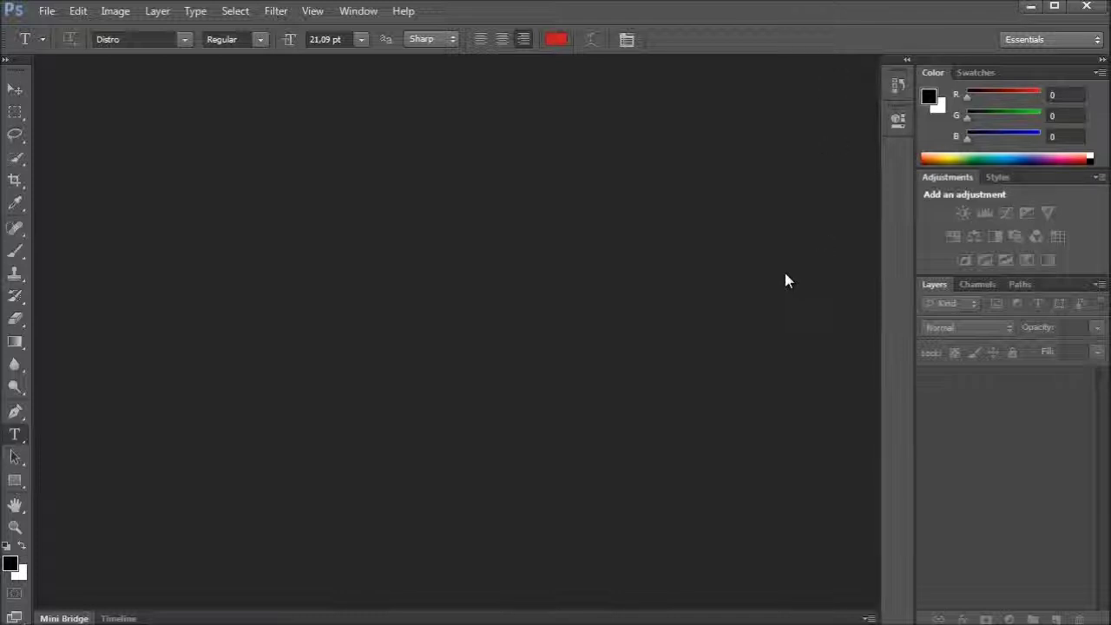
{"action": "left_click", "coordinate": [45, 11]}
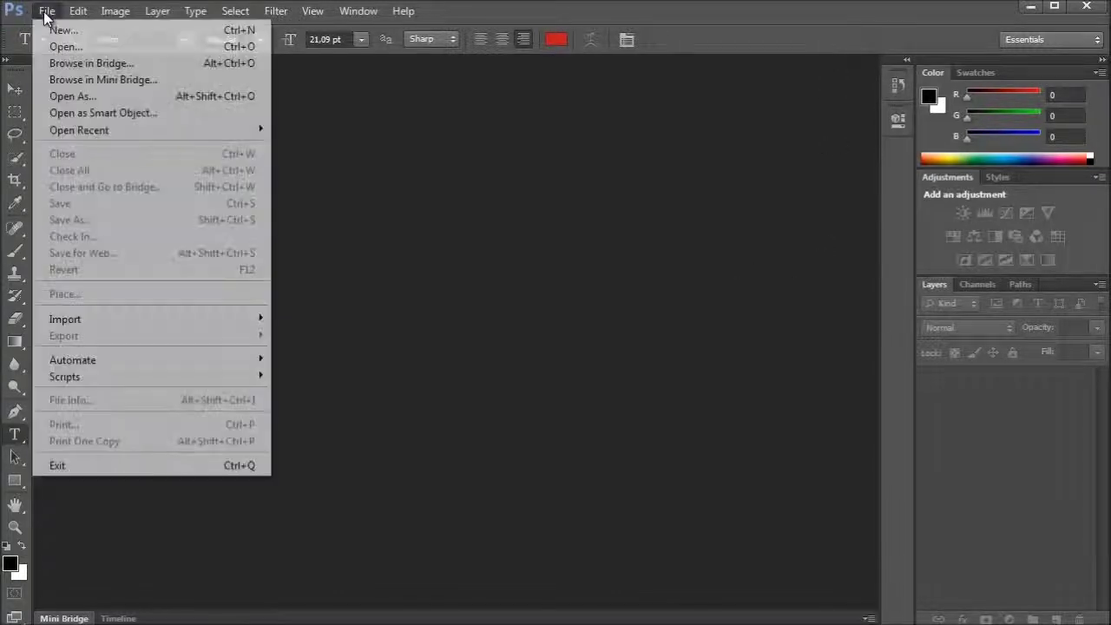
Create a white 1680 × 1050 px, 72 ppi document and paste the Facebook screenshot into it.
{"action": "left_click", "coordinate": [49, 27]}
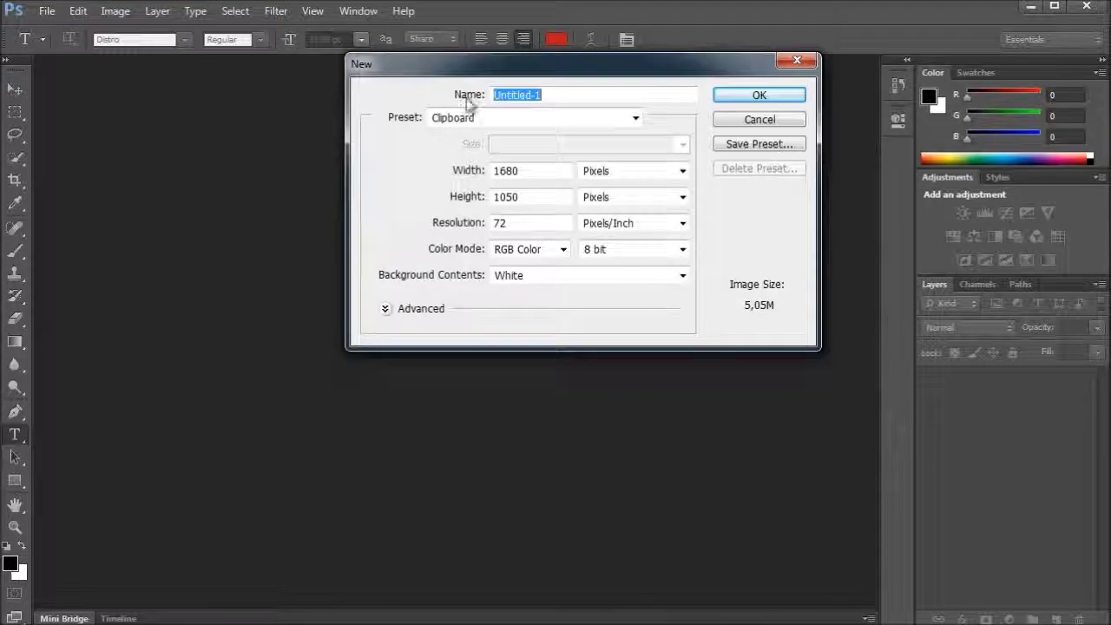
{"action": "left_click_drag", "start_coordinate": [493, 69], "coordinate": [374, 215]}
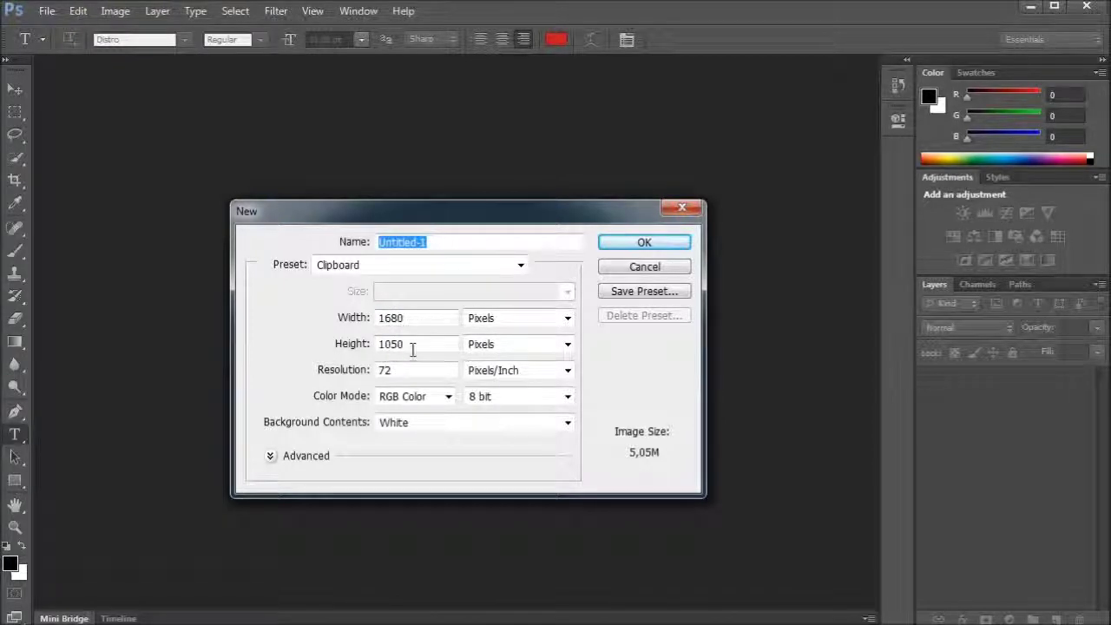
{"action": "left_click", "coordinate": [633, 247]}
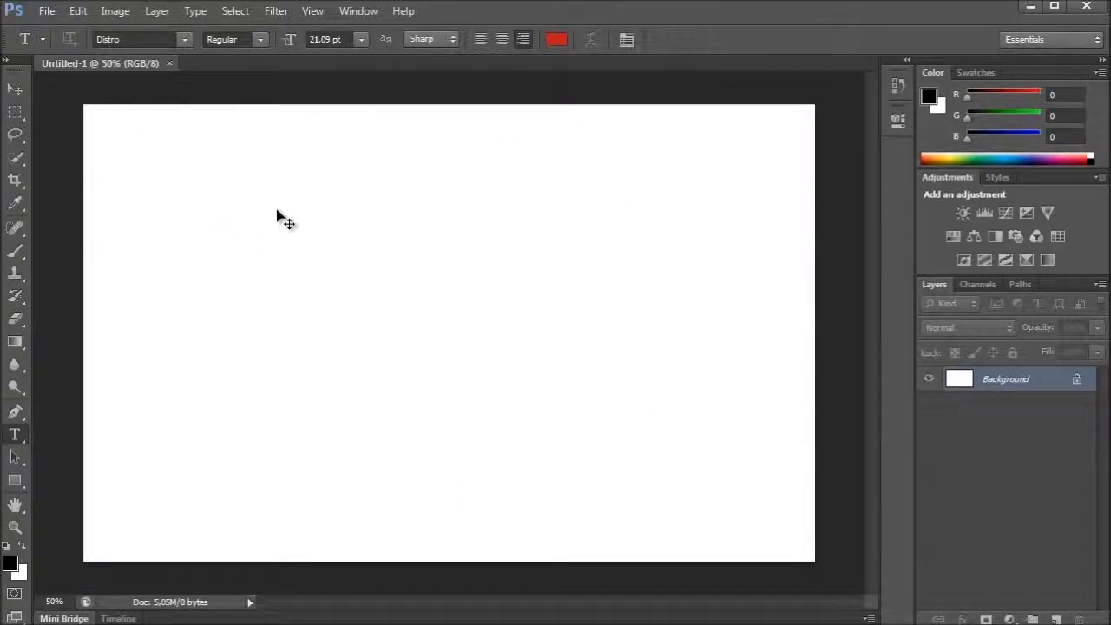
{"action": "key", "text": "ctrl+v"}
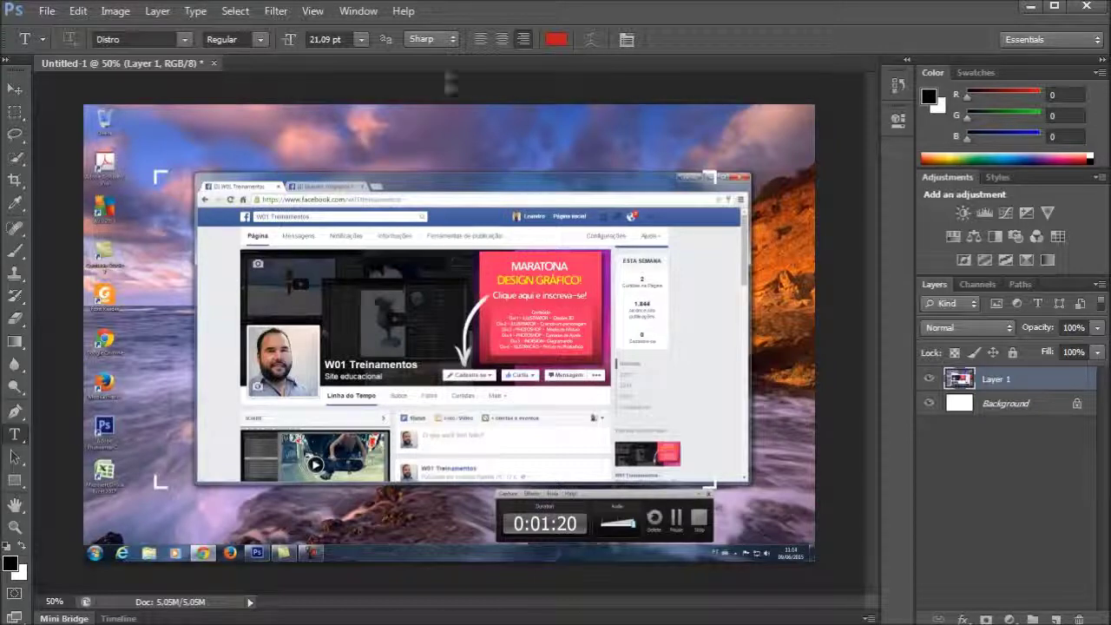
Roughly frame a crop around the Facebook cover area.
{"action": "left_click", "coordinate": [15, 180]}
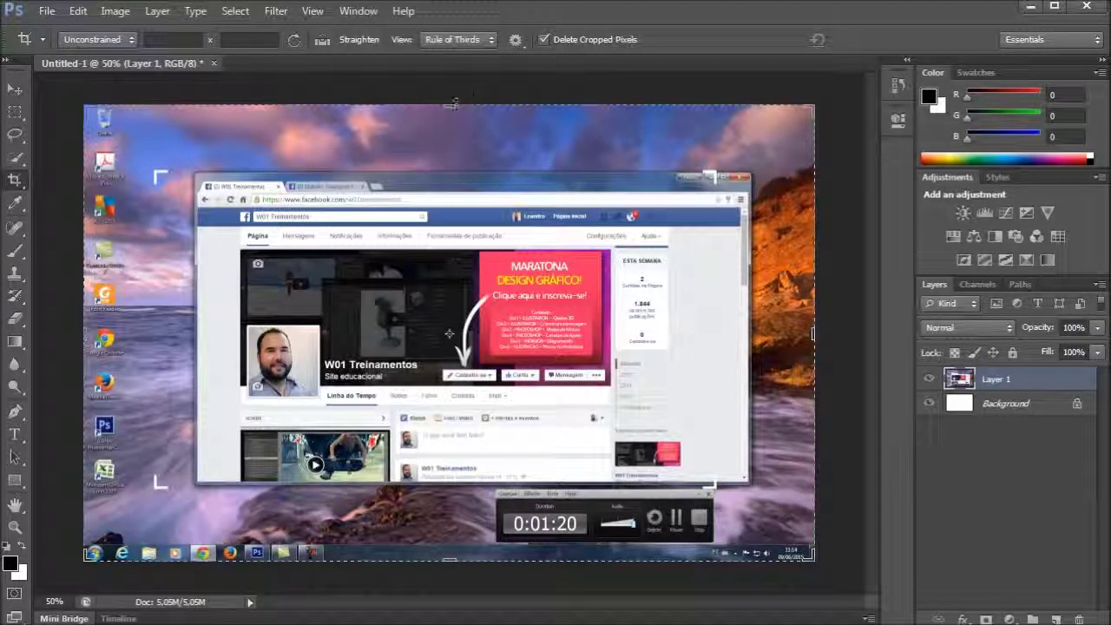
{"action": "left_click_drag", "start_coordinate": [450, 105], "coordinate": [476, 180]}
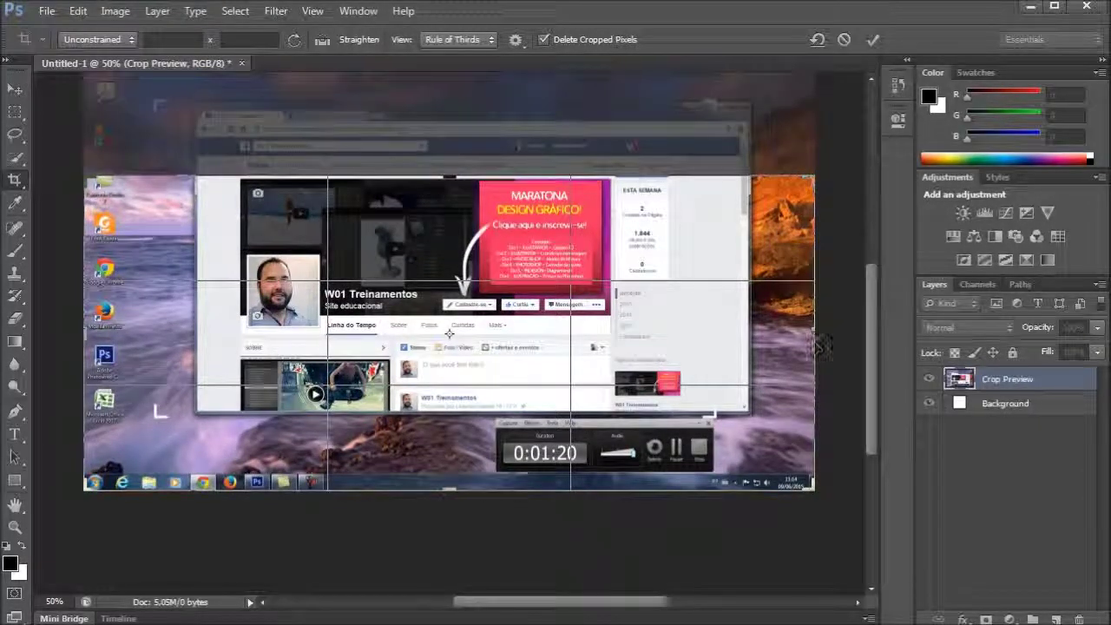
{"action": "left_click_drag", "start_coordinate": [815, 343], "coordinate": [714, 341]}
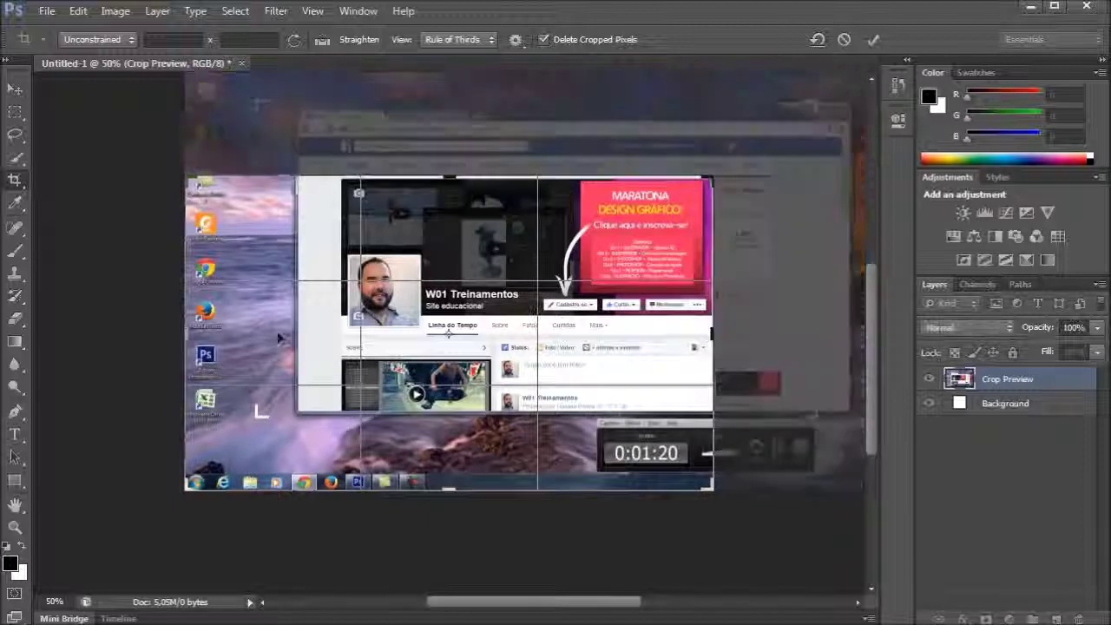
{"action": "left_click_drag", "start_coordinate": [261, 343], "coordinate": [261, 344]}
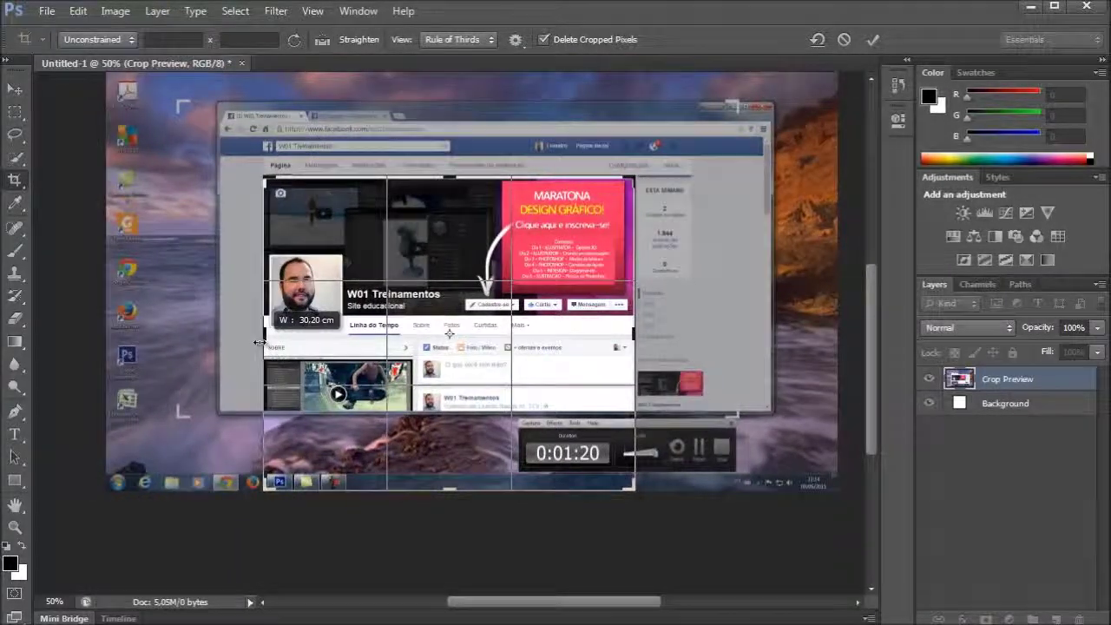
{"action": "left_click_drag", "start_coordinate": [450, 490], "coordinate": [496, 401]}
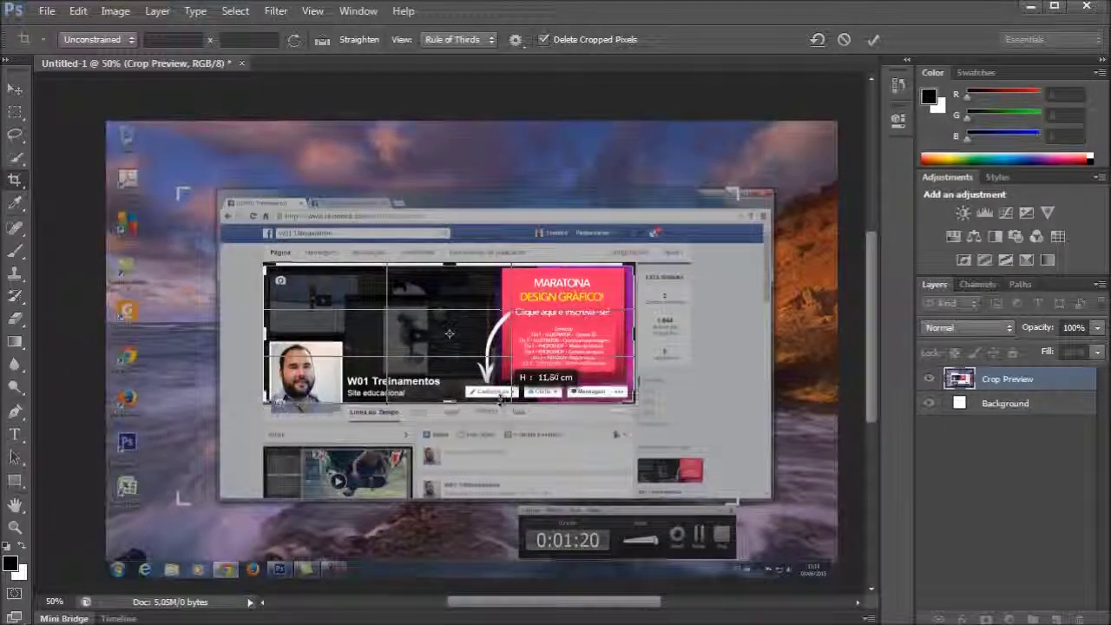
{"action": "left_click_drag", "start_coordinate": [496, 401], "coordinate": [502, 406]}
At 100% zoom, align the crop edges exactly with the cover and apply it.
{"action": "key", "text": "ctrl+plus"}
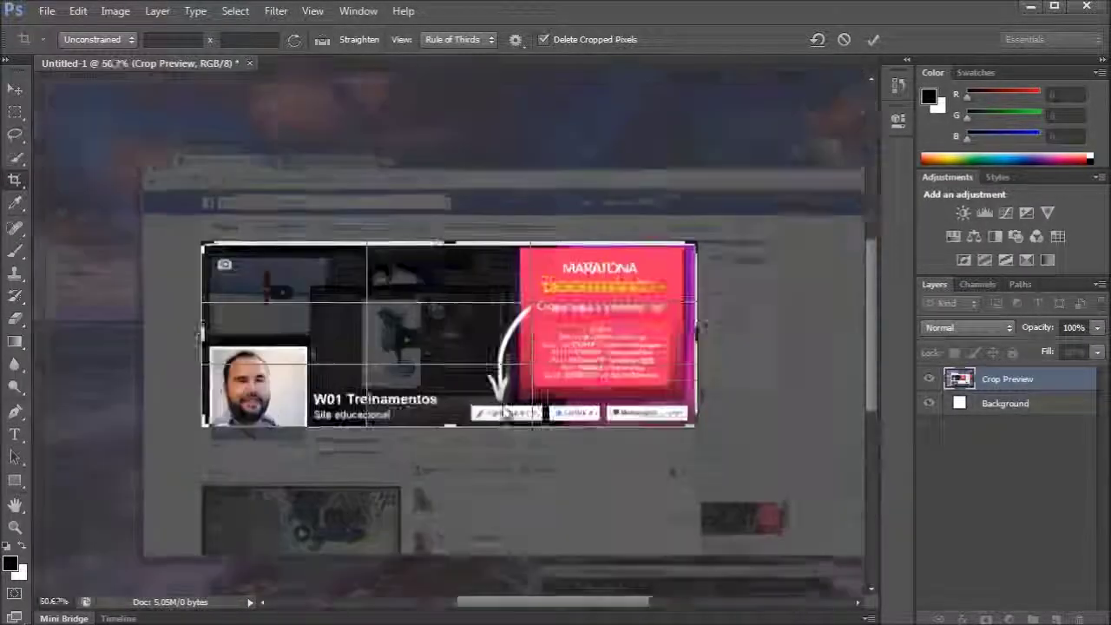
{"action": "key", "text": "ctrl+plus"}
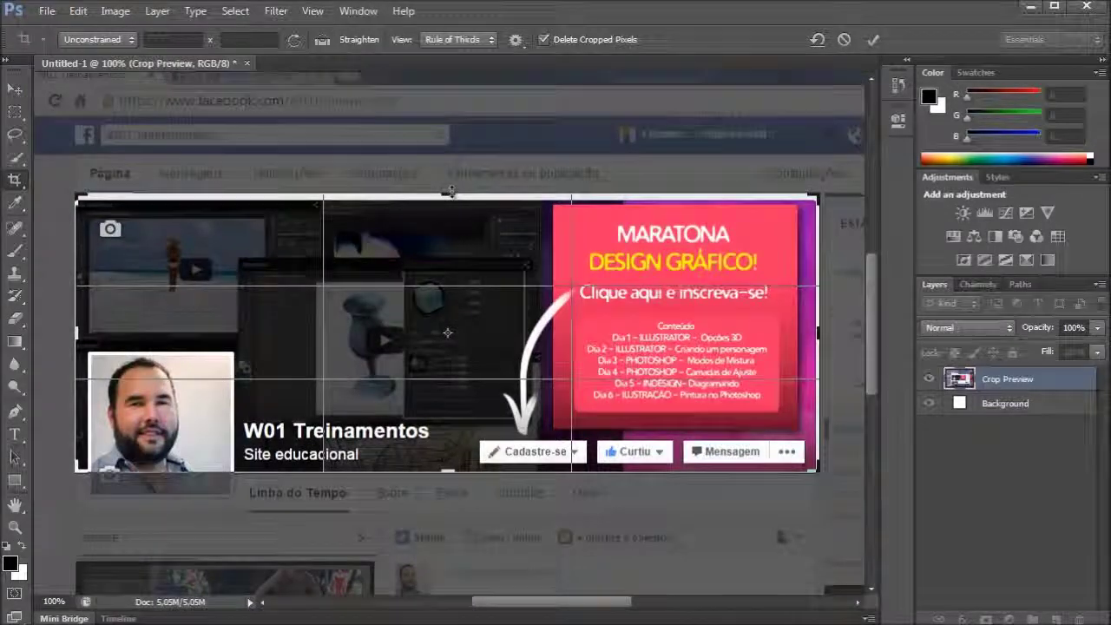
{"action": "left_click_drag", "start_coordinate": [447, 193], "coordinate": [469, 194]}
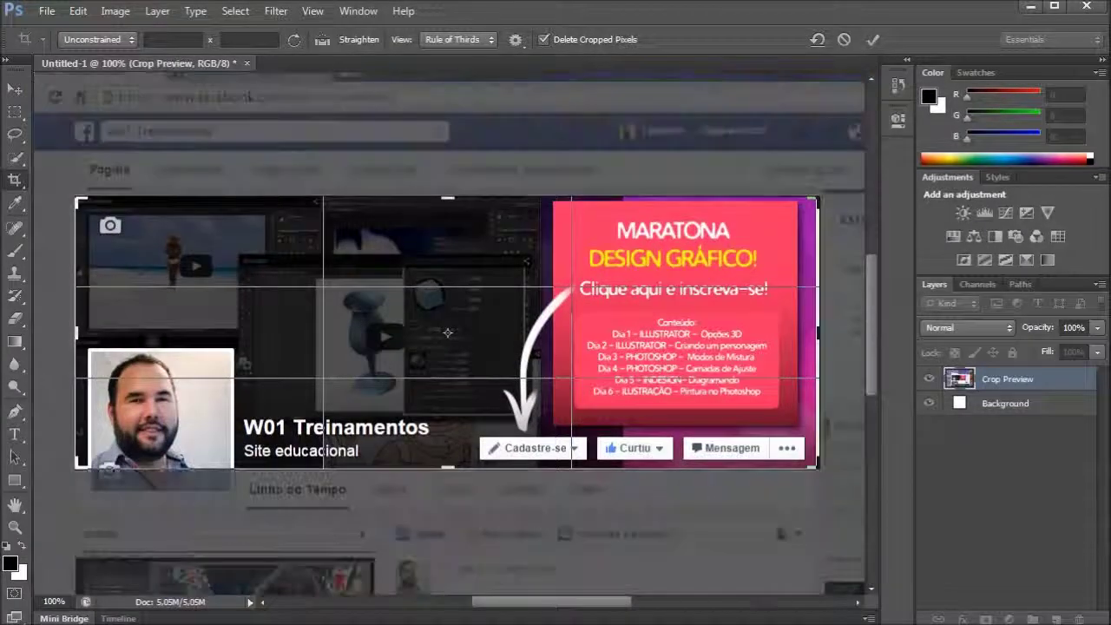
{"action": "left_click_drag", "start_coordinate": [76, 332], "coordinate": [76, 334]}
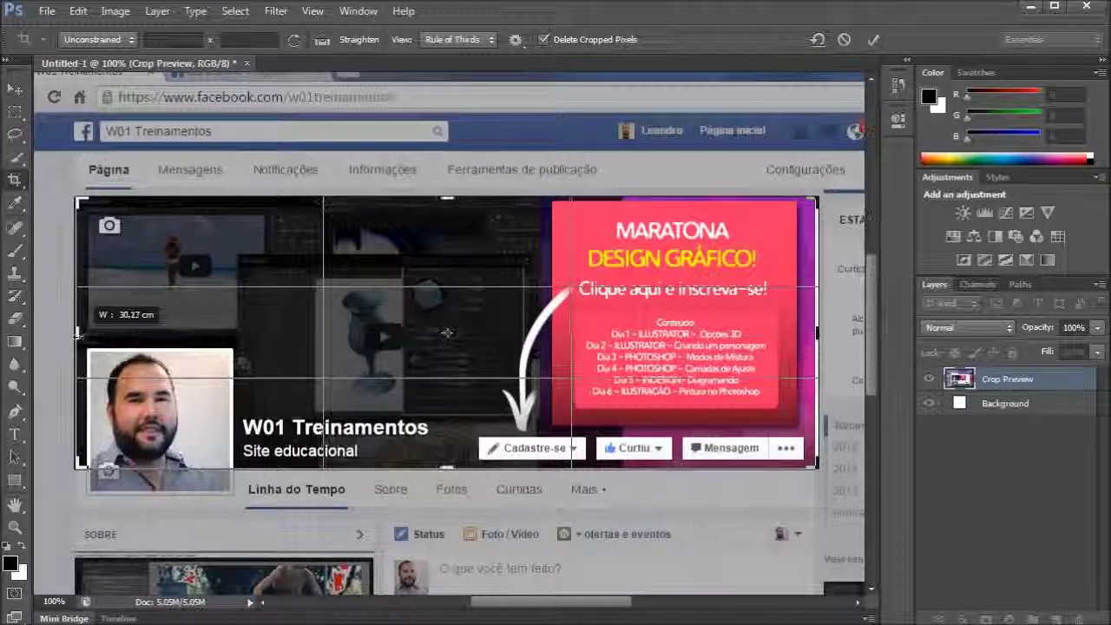
{"action": "left_click_drag", "start_coordinate": [76, 334], "coordinate": [78, 335]}
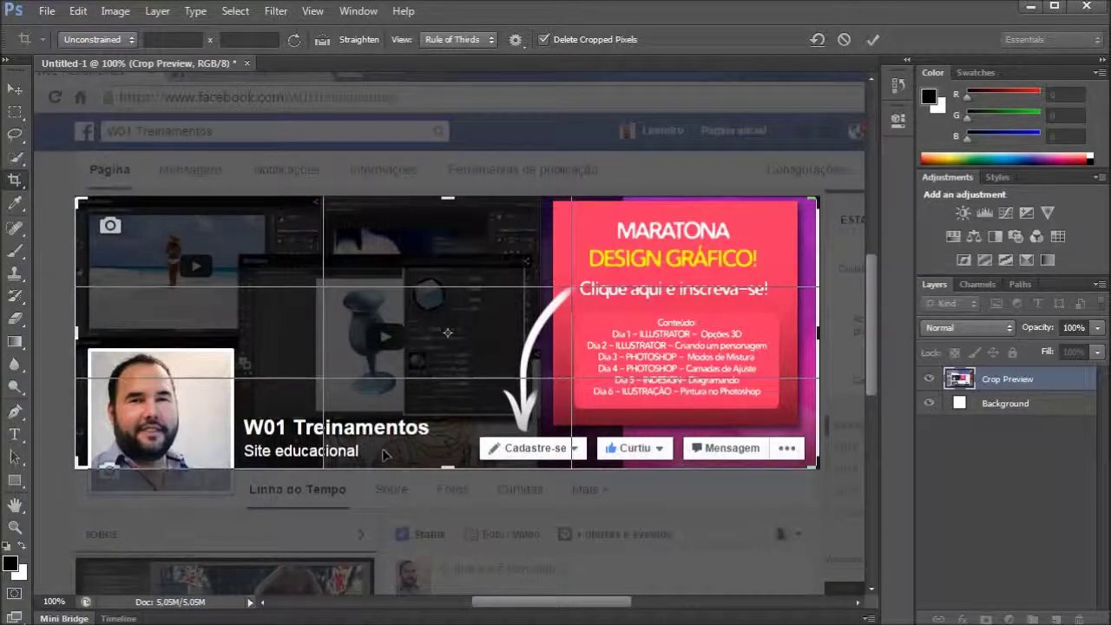
{"action": "left_click_drag", "start_coordinate": [447, 467], "coordinate": [456, 468]}
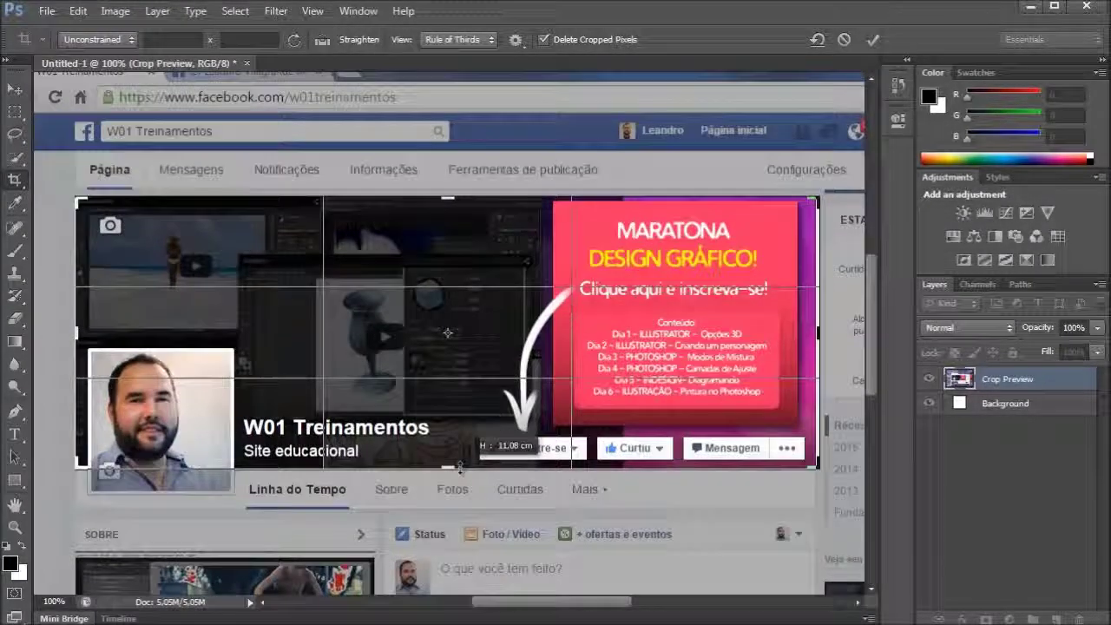
{"action": "left_click_drag", "start_coordinate": [456, 469], "coordinate": [456, 469]}
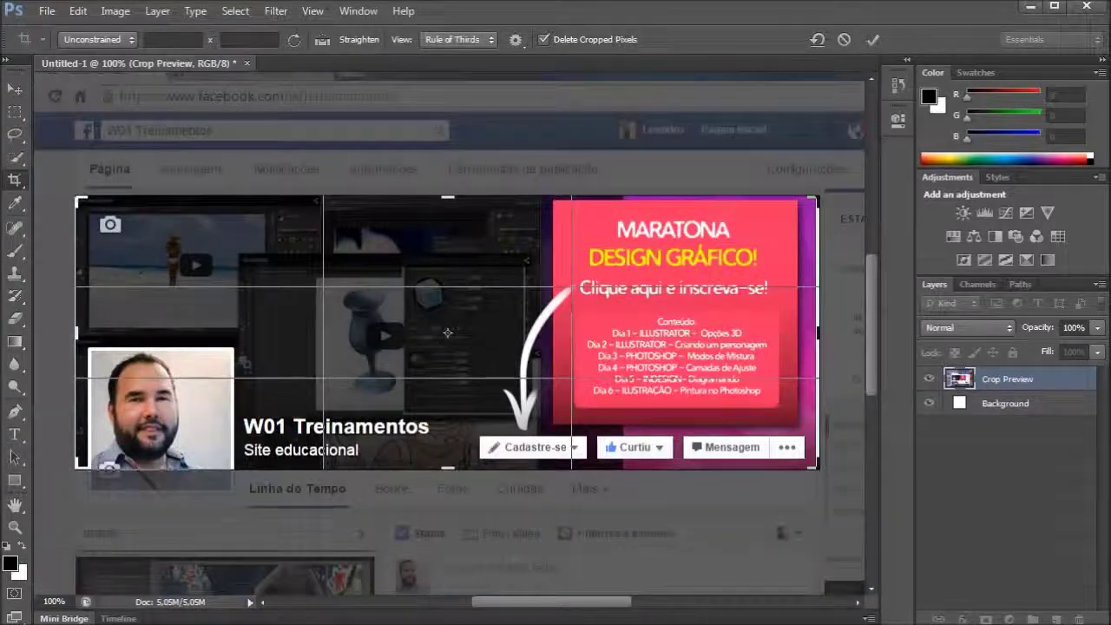
{"action": "left_click_drag", "start_coordinate": [816, 335], "coordinate": [817, 335]}
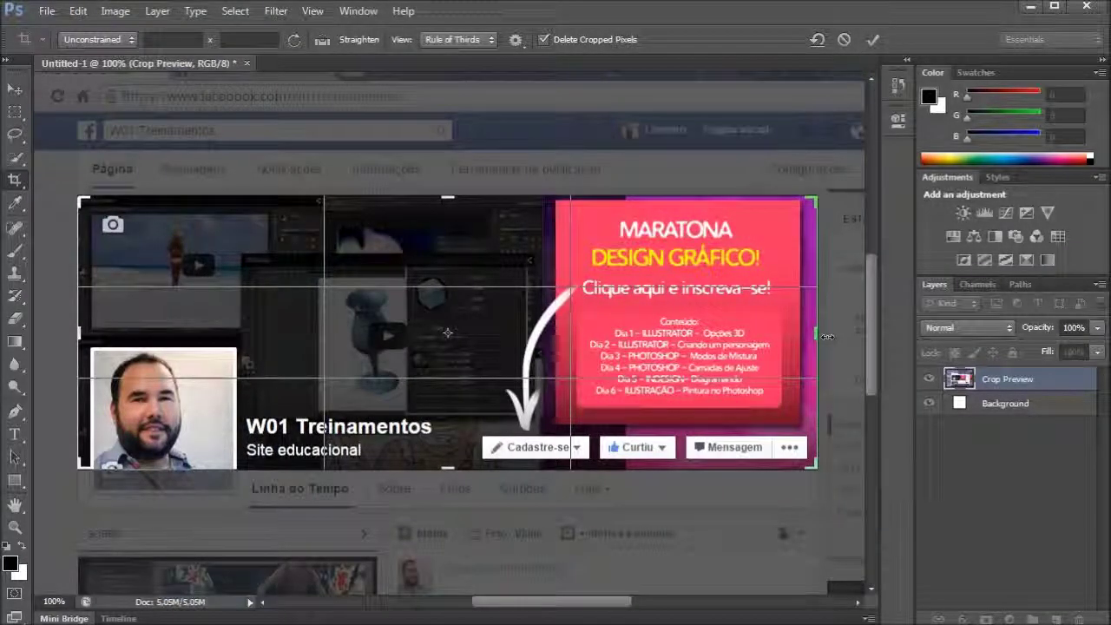
{"action": "key", "text": "Return"}
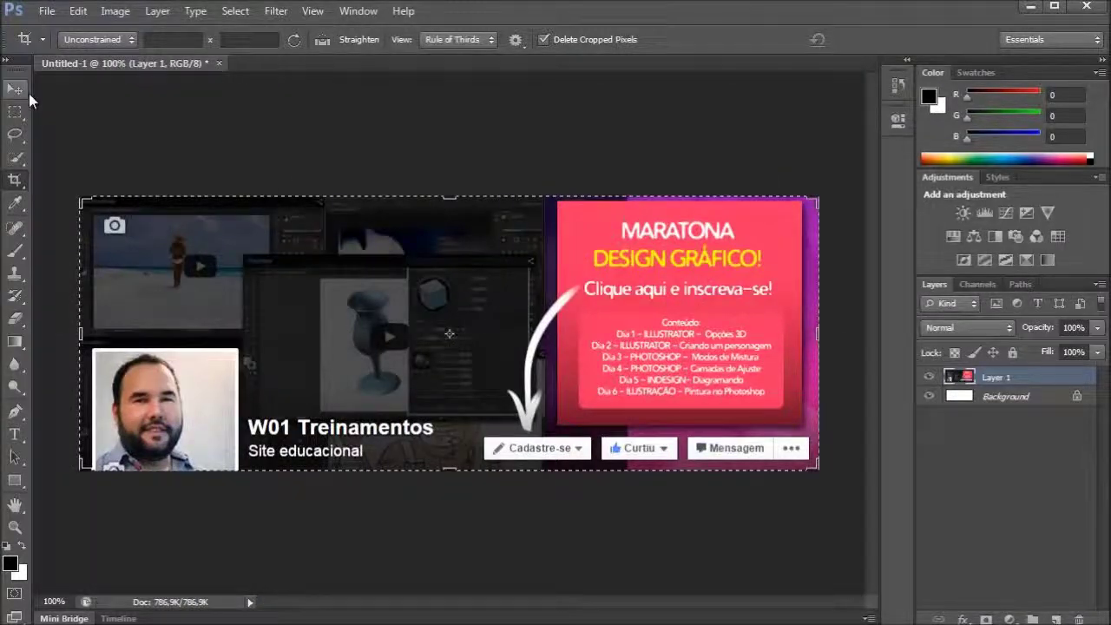
{"action": "left_click", "coordinate": [15, 89]}
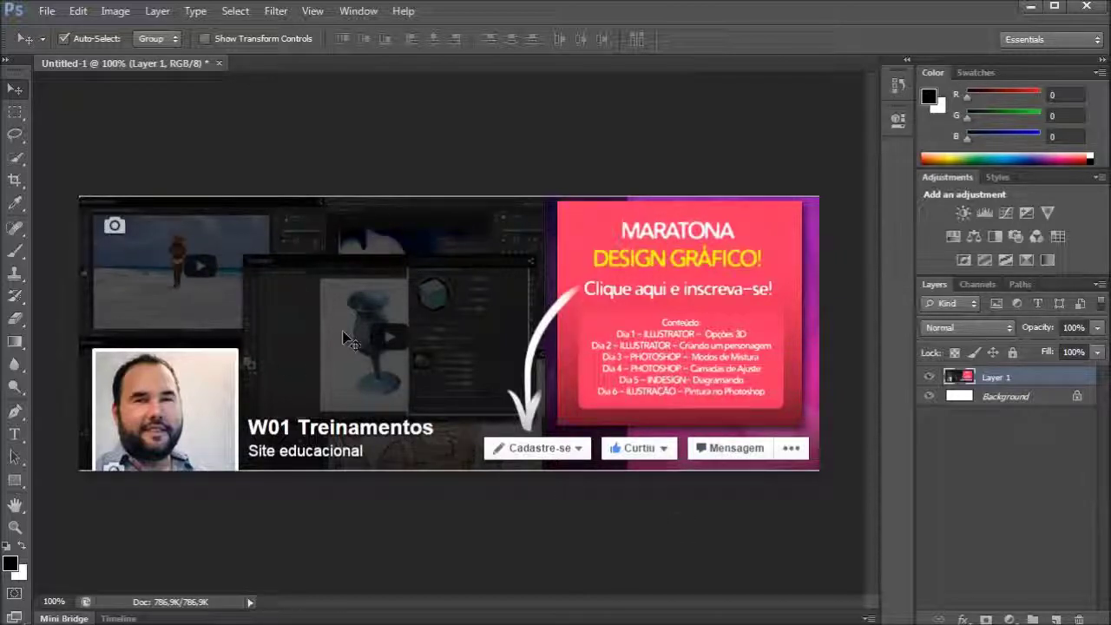
Draw a rectangle covering the profile photo.
{"action": "left_click", "coordinate": [16, 482]}
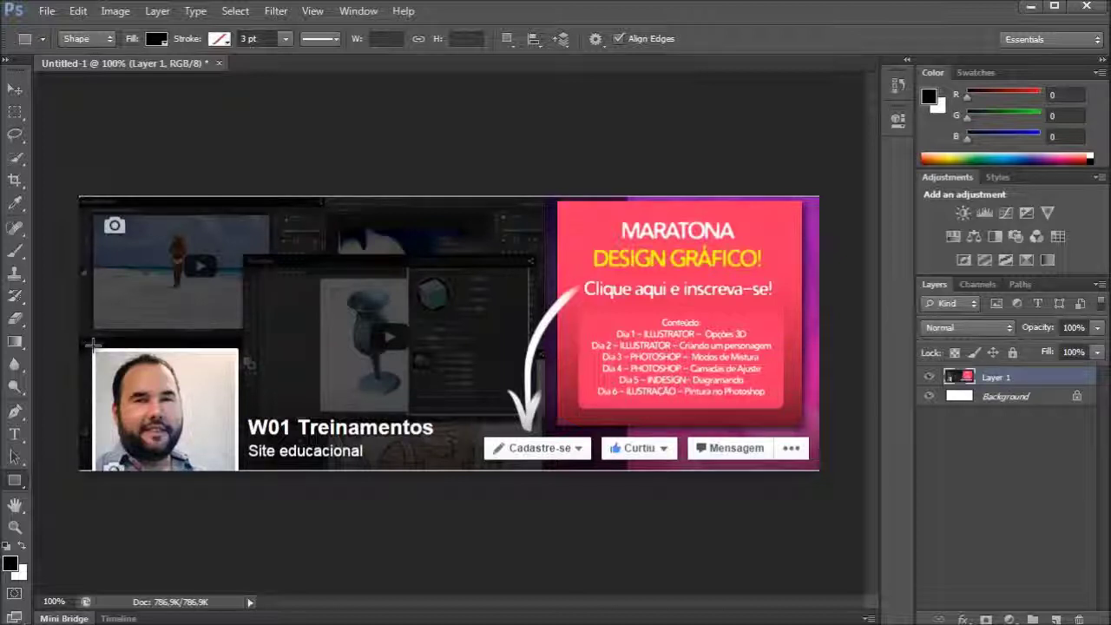
{"action": "left_click_drag", "start_coordinate": [91, 348], "coordinate": [236, 489]}
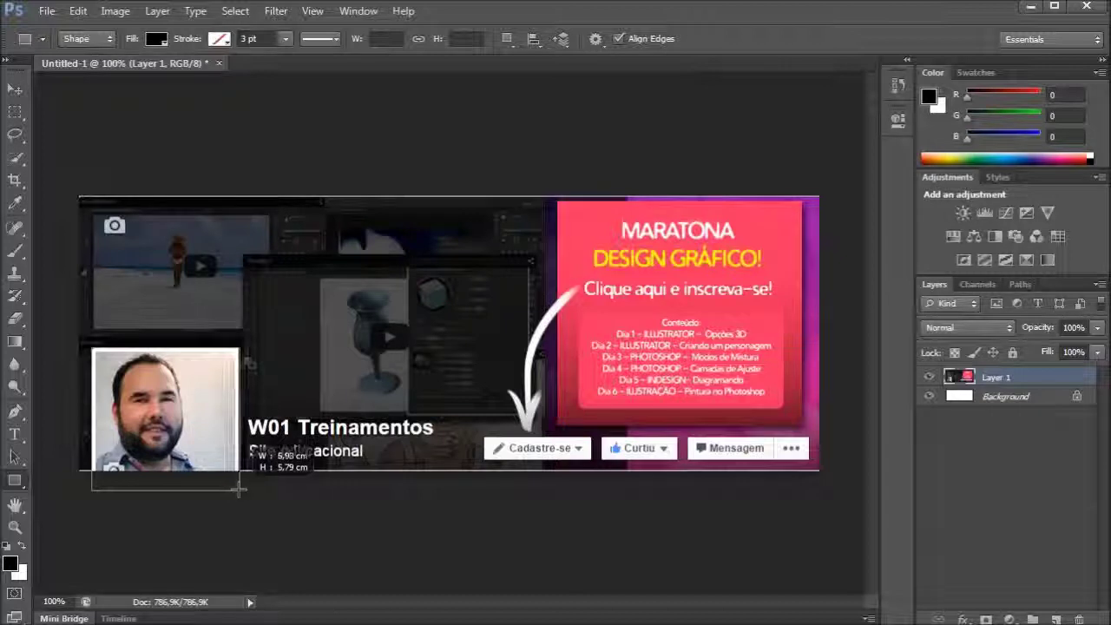
{"action": "left_click_drag", "start_coordinate": [236, 489], "coordinate": [238, 489]}
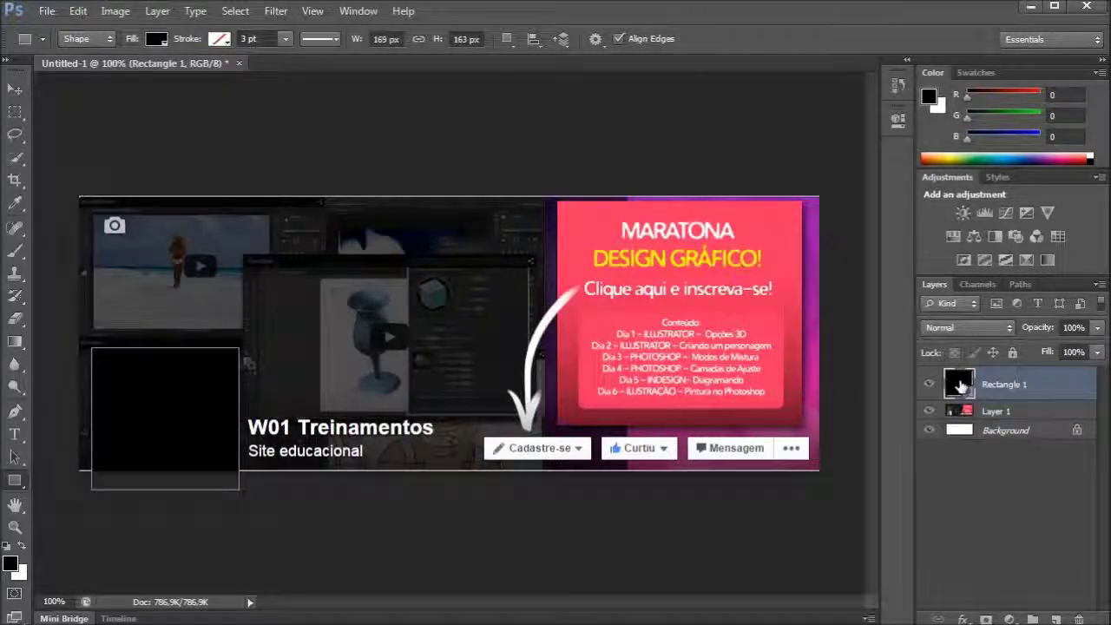
Fill the rectangle bright green (3cff00) and drag a copy toward the buttons.
{"action": "double_click", "coordinate": [959, 388]}
{"action": "left_click_drag", "start_coordinate": [593, 317], "coordinate": [592, 257]}
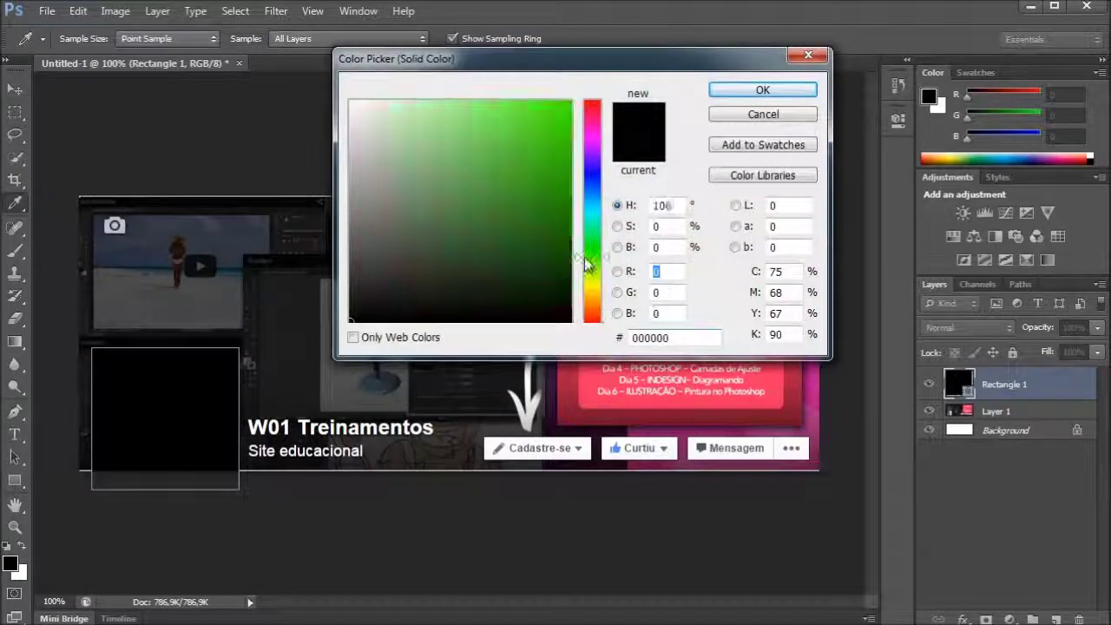
{"action": "left_click", "coordinate": [571, 101]}
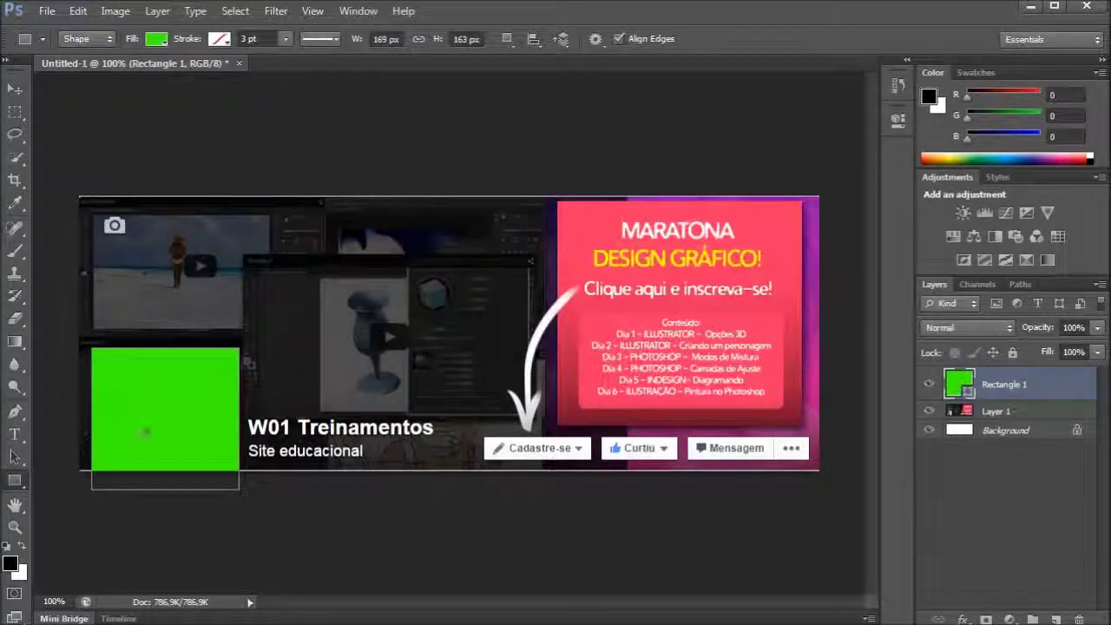
{"action": "left_click", "coordinate": [15, 89]}
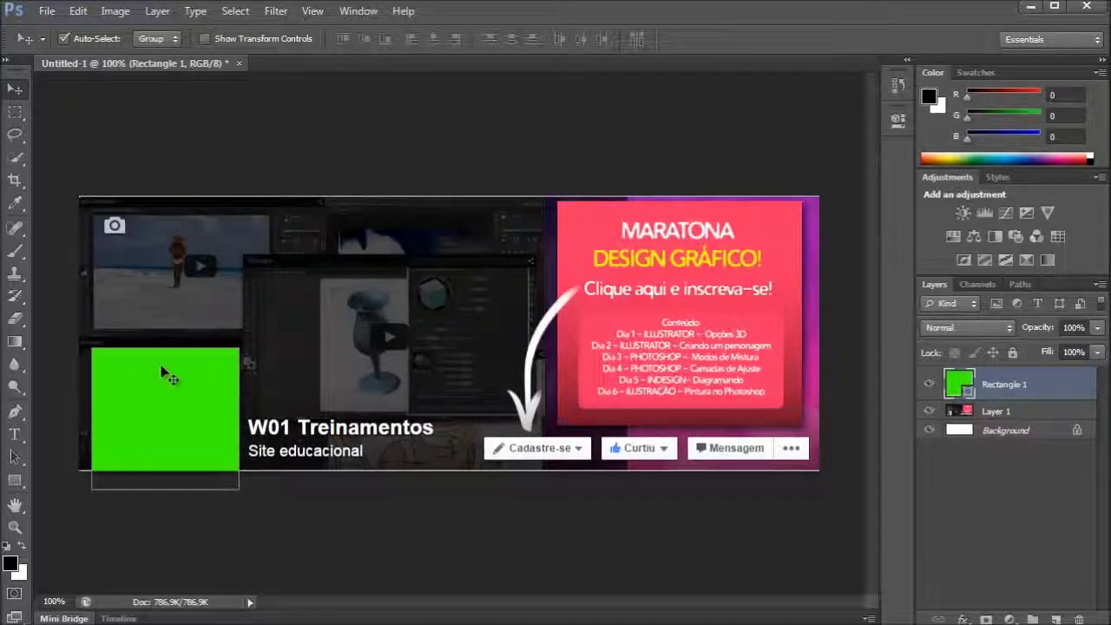
{"action": "mouse_move", "coordinate": [157, 373]}
{"action": "left_mouse_down"}
{"action": "mouse_move", "coordinate": [513, 493]}
{"action": "mouse_move", "coordinate": [553, 480]}
{"action": "left_mouse_up"}
Resize the copied square into a thin bar fitting the Cadastre-se button.
{"action": "key", "text": "ctrl+t"}
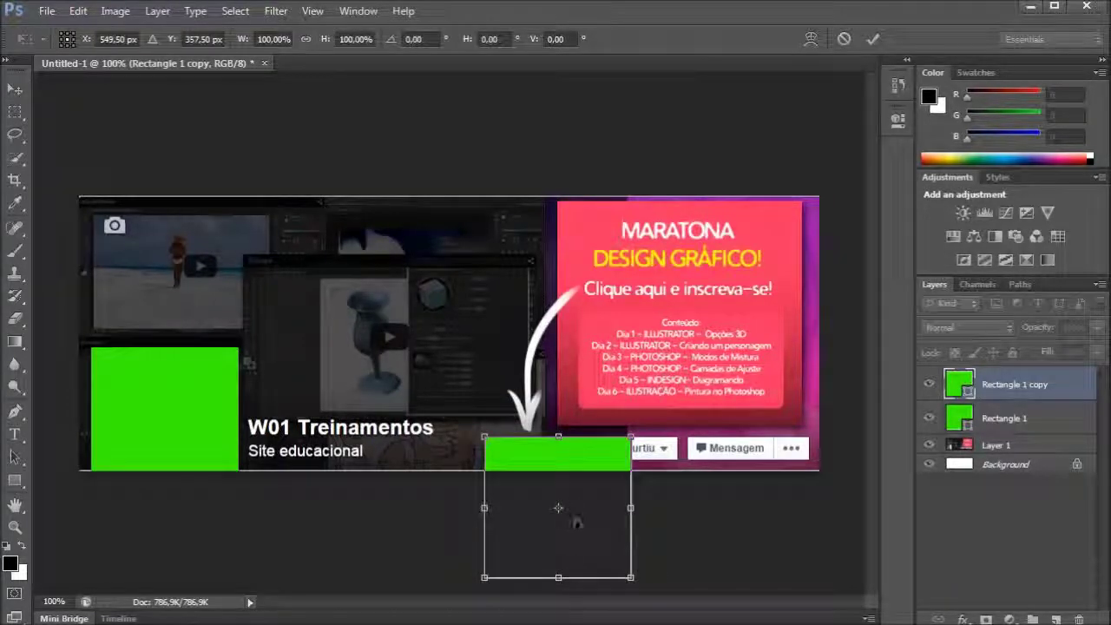
{"action": "left_click_drag", "start_coordinate": [557, 578], "coordinate": [562, 460]}
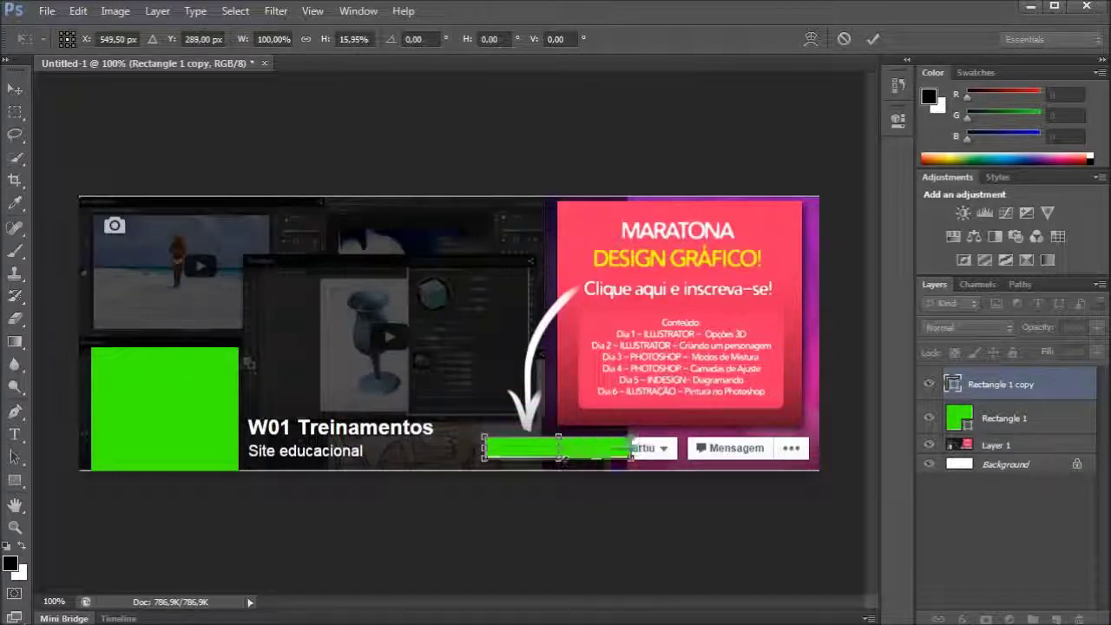
{"action": "left_click_drag", "start_coordinate": [632, 448], "coordinate": [587, 445]}
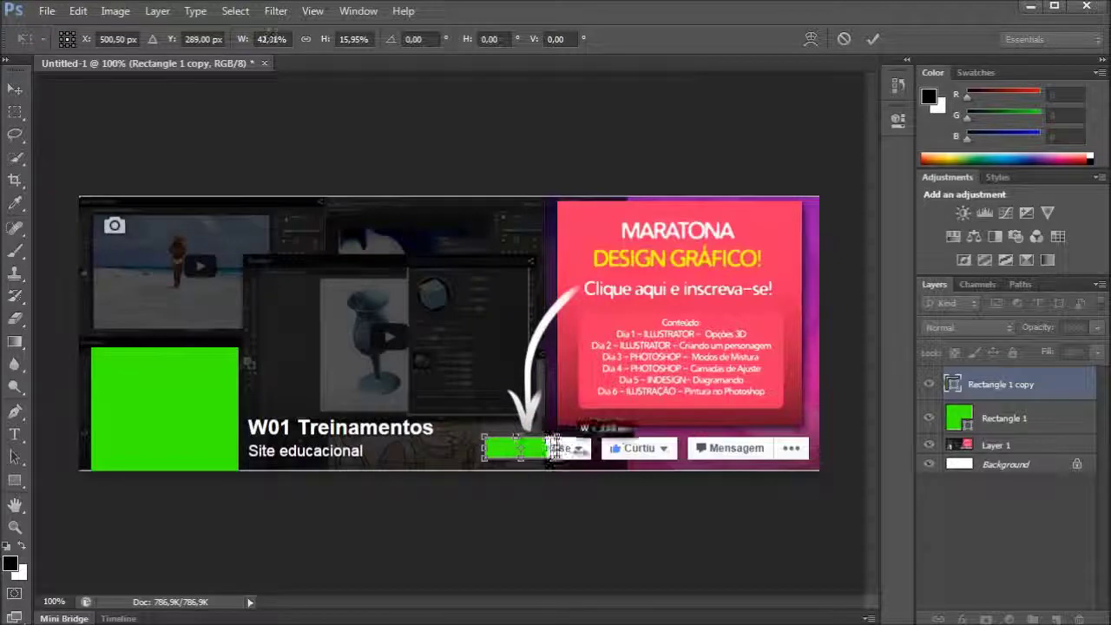
{"action": "left_click_drag", "start_coordinate": [588, 445], "coordinate": [592, 448]}
{"action": "key", "text": "Return"}
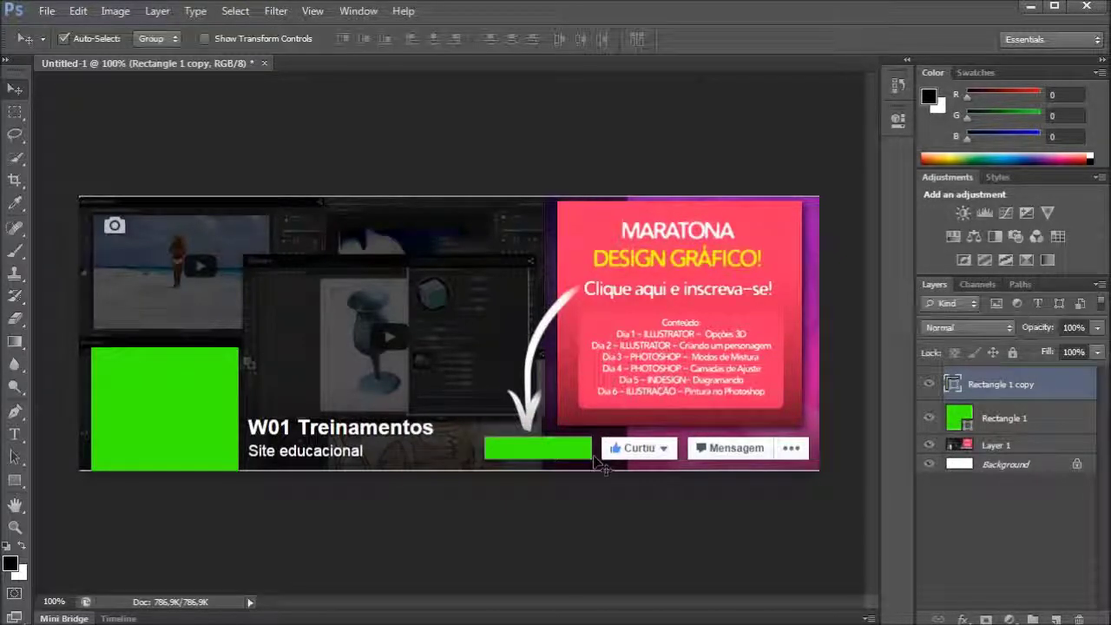
Copy the bar over the Curtiu button and resize it to fit.
{"action": "left_click_drag", "start_coordinate": [547, 454], "coordinate": [652, 452]}
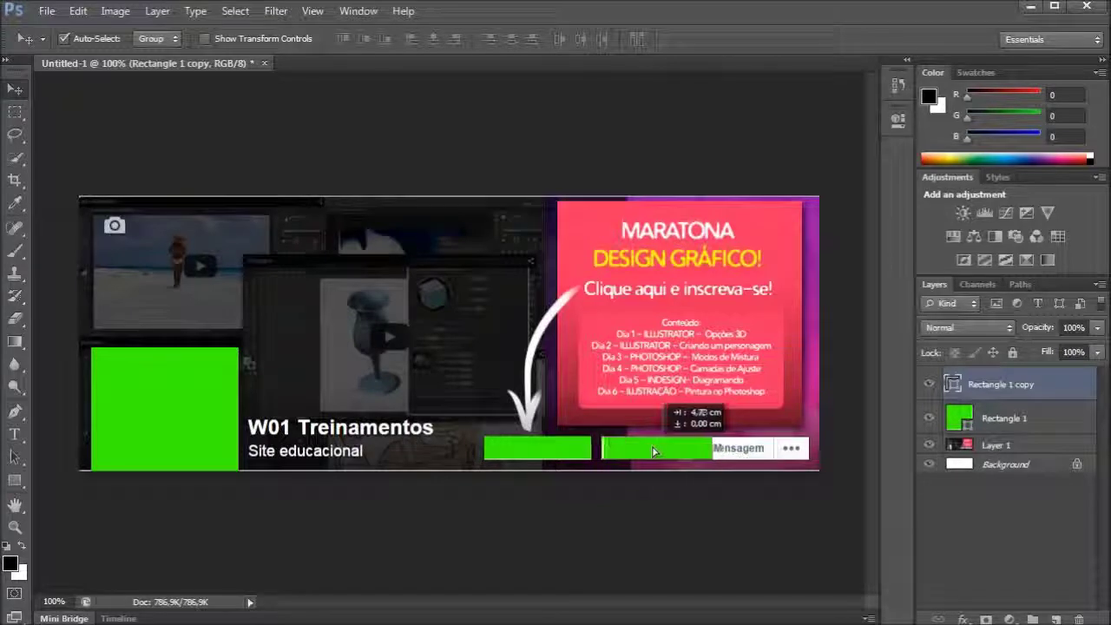
{"action": "left_click_drag", "start_coordinate": [651, 451], "coordinate": [652, 451]}
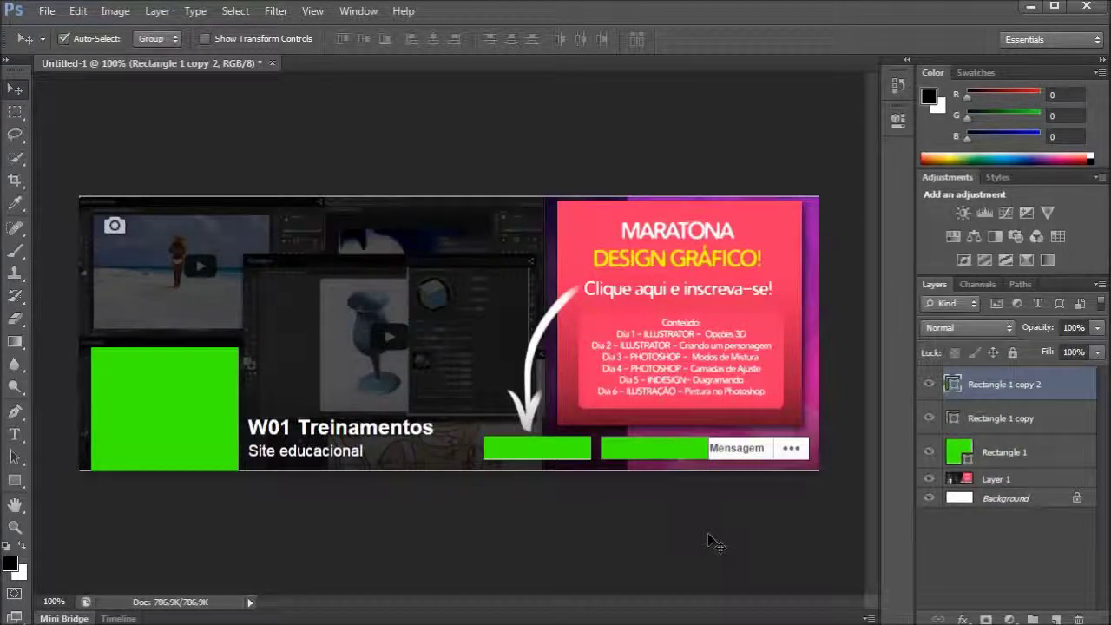
{"action": "key", "text": "ctrl+t"}
{"action": "left_click_drag", "start_coordinate": [708, 448], "coordinate": [673, 448]}
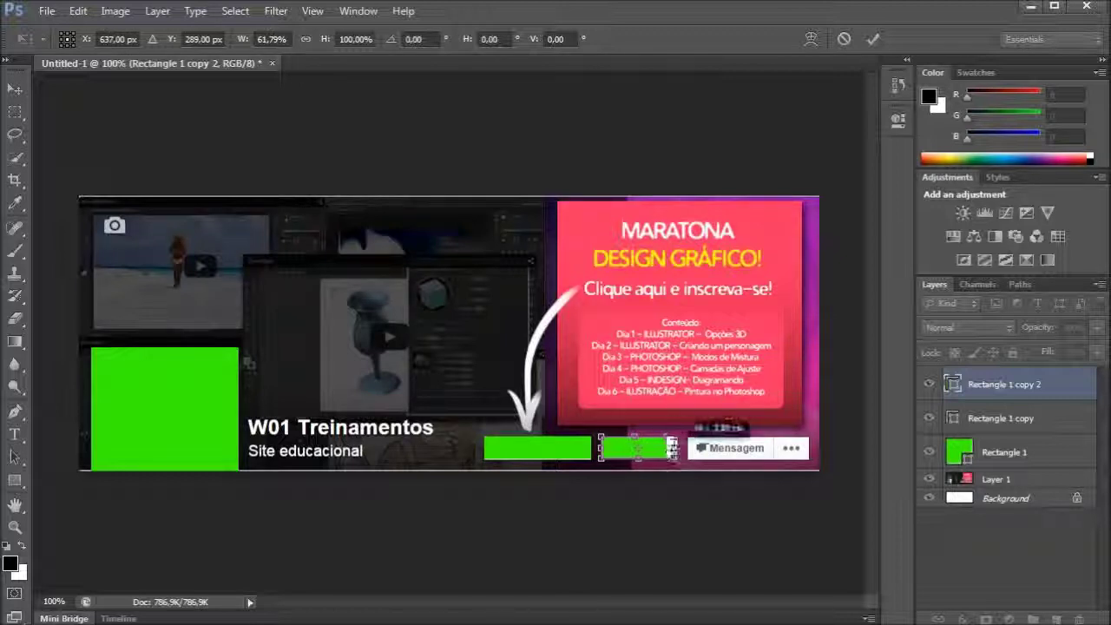
{"action": "left_click_drag", "start_coordinate": [674, 448], "coordinate": [679, 449]}
{"action": "key", "text": "Return"}
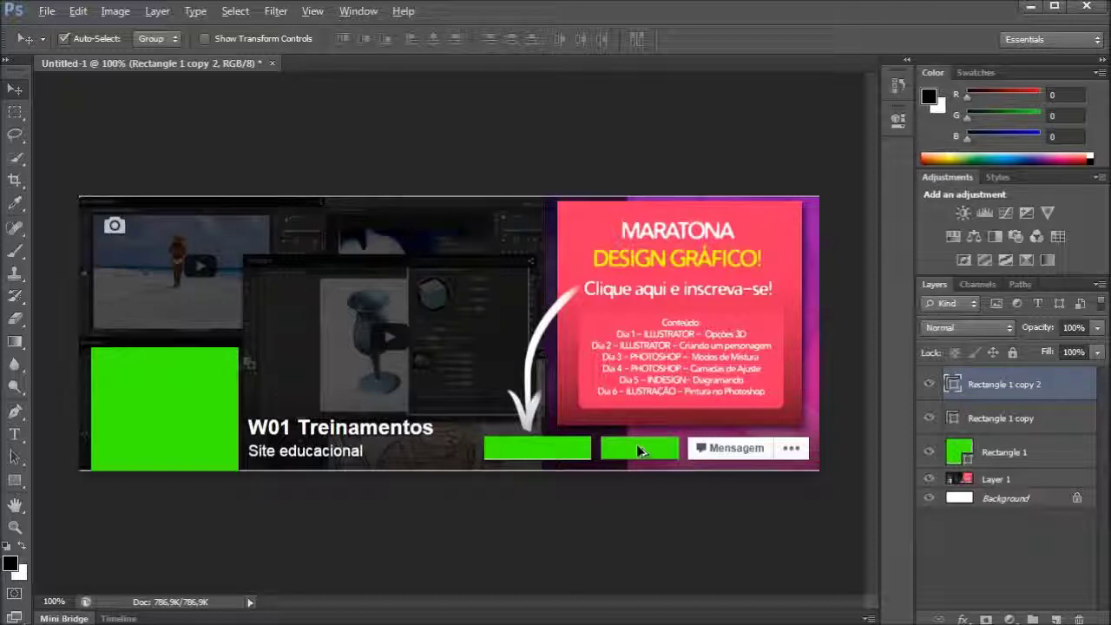
Copy a bar stretched over Mensagem and the remaining buttons, then copy one onto the title.
{"action": "left_click_drag", "start_coordinate": [640, 448], "coordinate": [725, 446]}
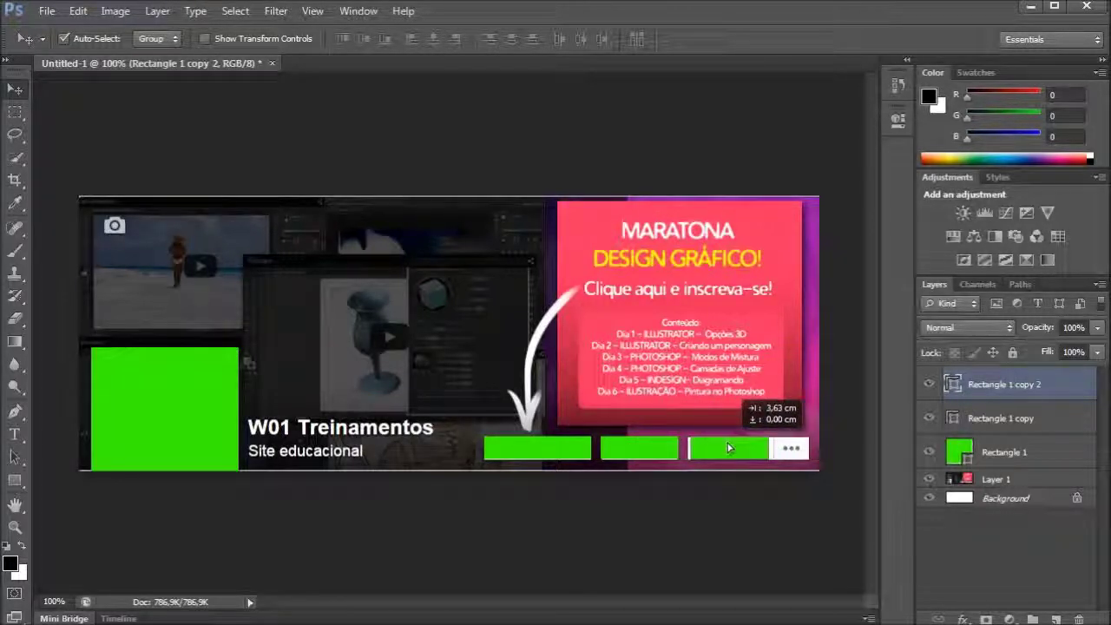
{"action": "left_click_drag", "start_coordinate": [725, 447], "coordinate": [725, 446]}
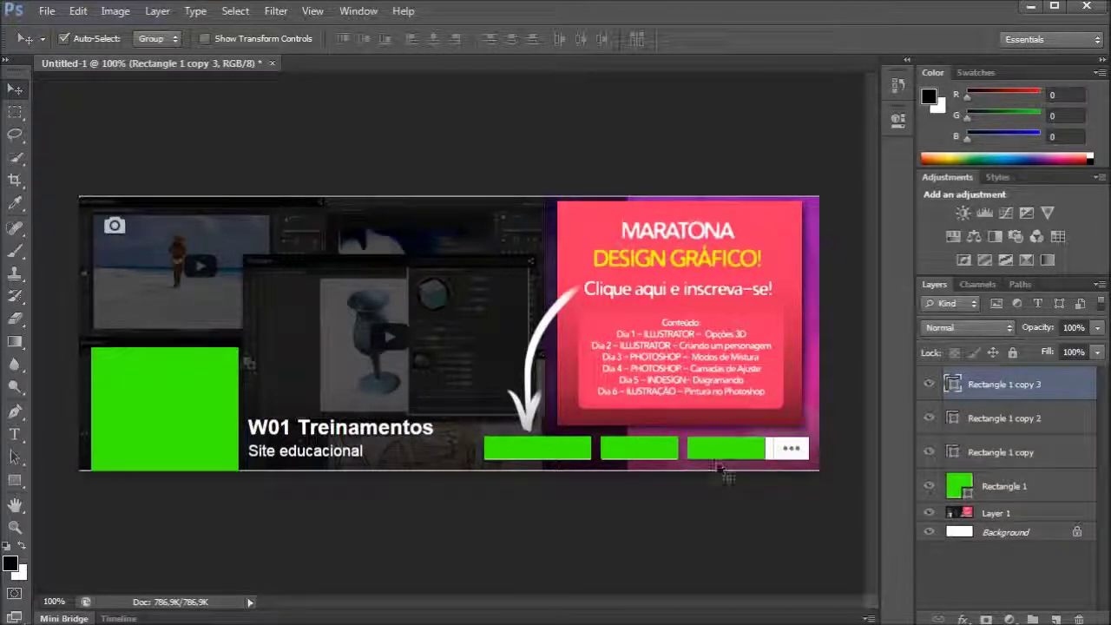
{"action": "key", "text": "ctrl+t"}
{"action": "left_click_drag", "start_coordinate": [765, 448], "coordinate": [809, 447]}
{"action": "key", "text": "Return"}
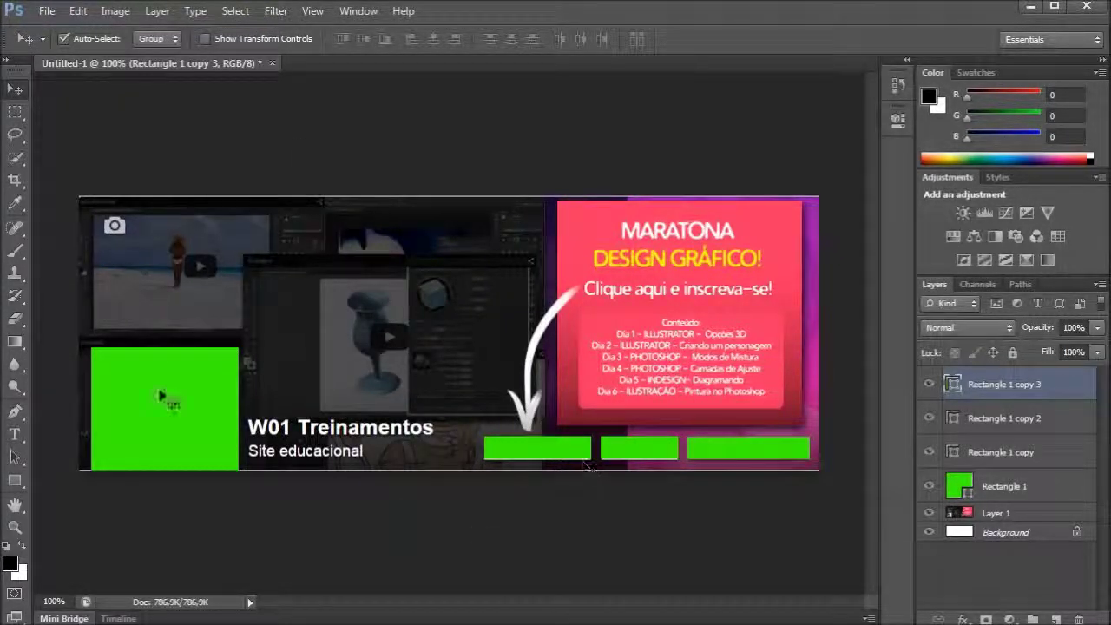
{"action": "left_click_drag", "start_coordinate": [532, 452], "coordinate": [296, 430]}
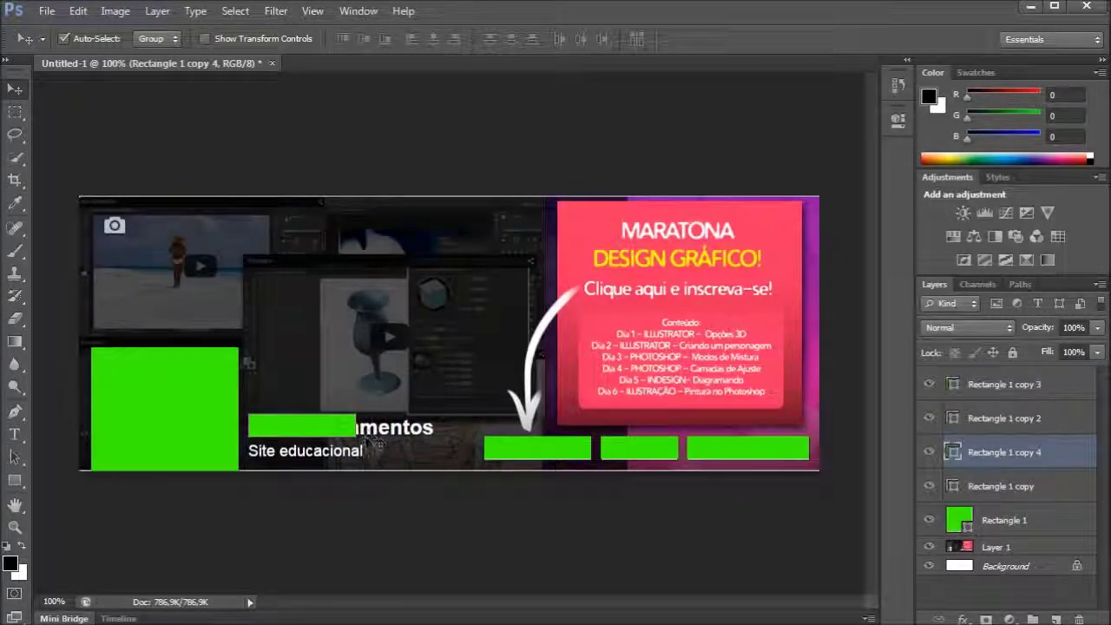
Stretch the title copy over both the W01 Treinamentos and Site educacional lines.
{"action": "key", "text": "ctrl+t"}
{"action": "left_click_drag", "start_coordinate": [356, 426], "coordinate": [438, 425]}
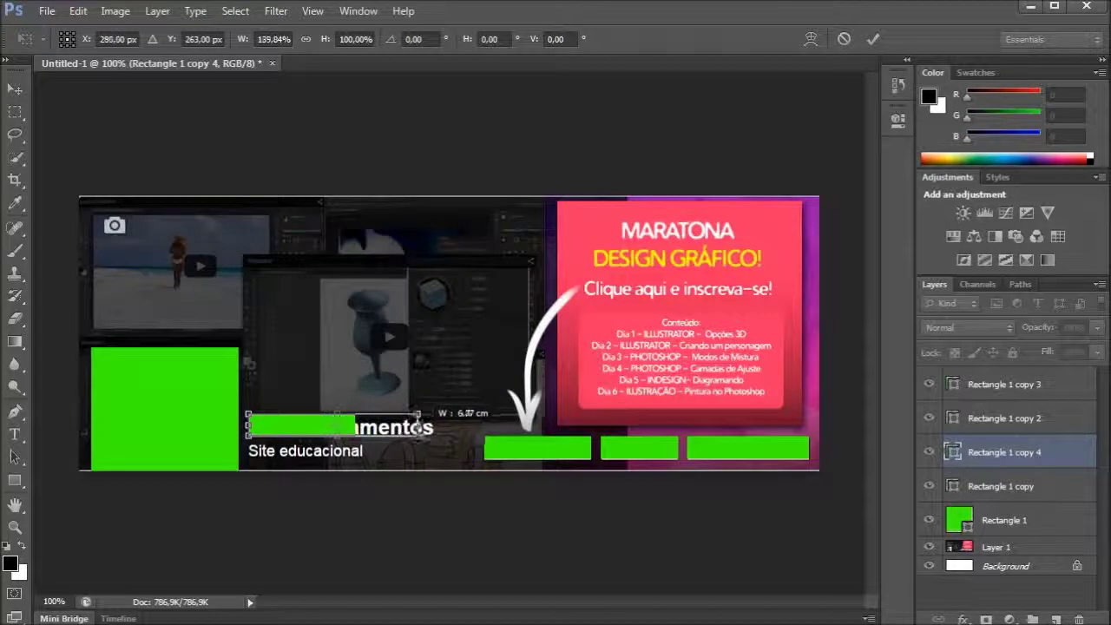
{"action": "left_click_drag", "start_coordinate": [344, 434], "coordinate": [344, 459]}
{"action": "key", "text": "Return"}
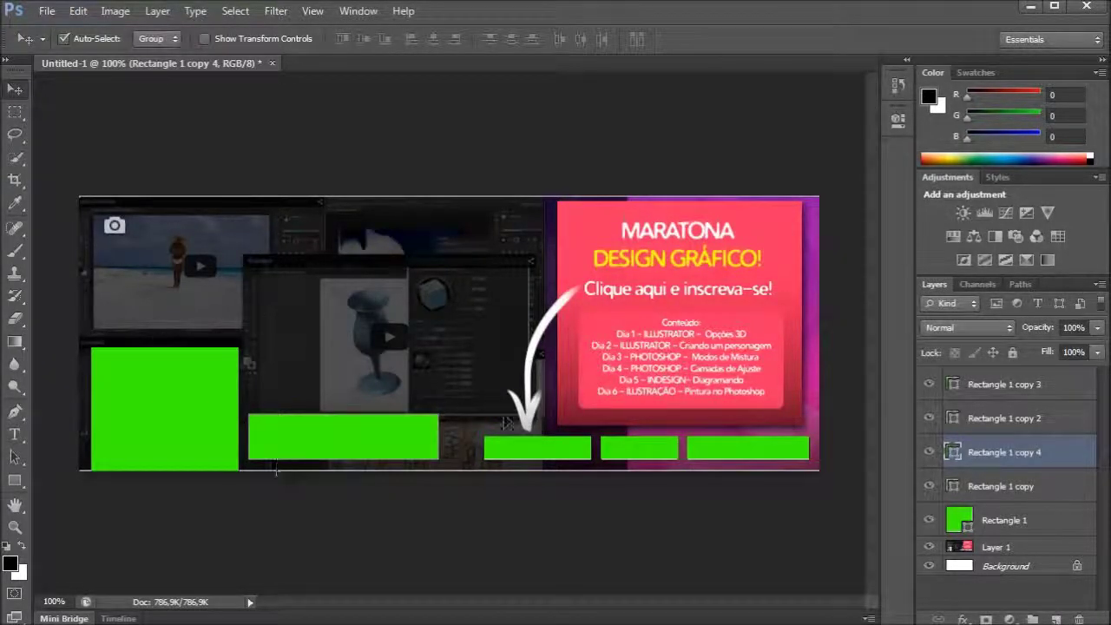
{"action": "left_click", "coordinate": [1014, 391]}
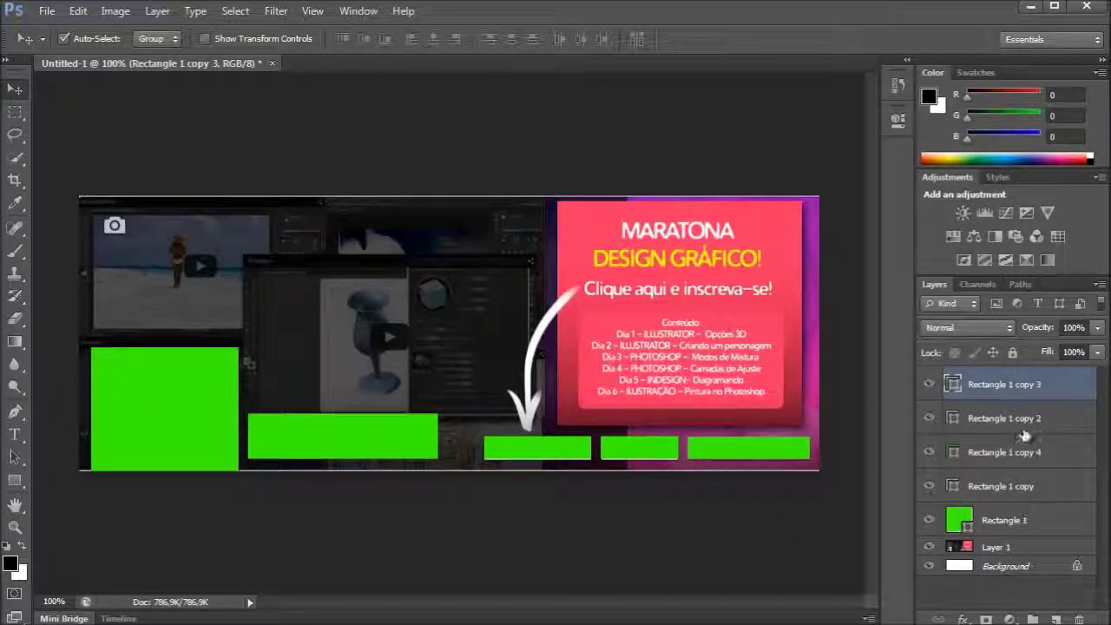
Group all green rectangle layers as 'área inutilizável' and hide the group.
{"action": "left_click", "coordinate": [1022, 521], "text": "shift"}
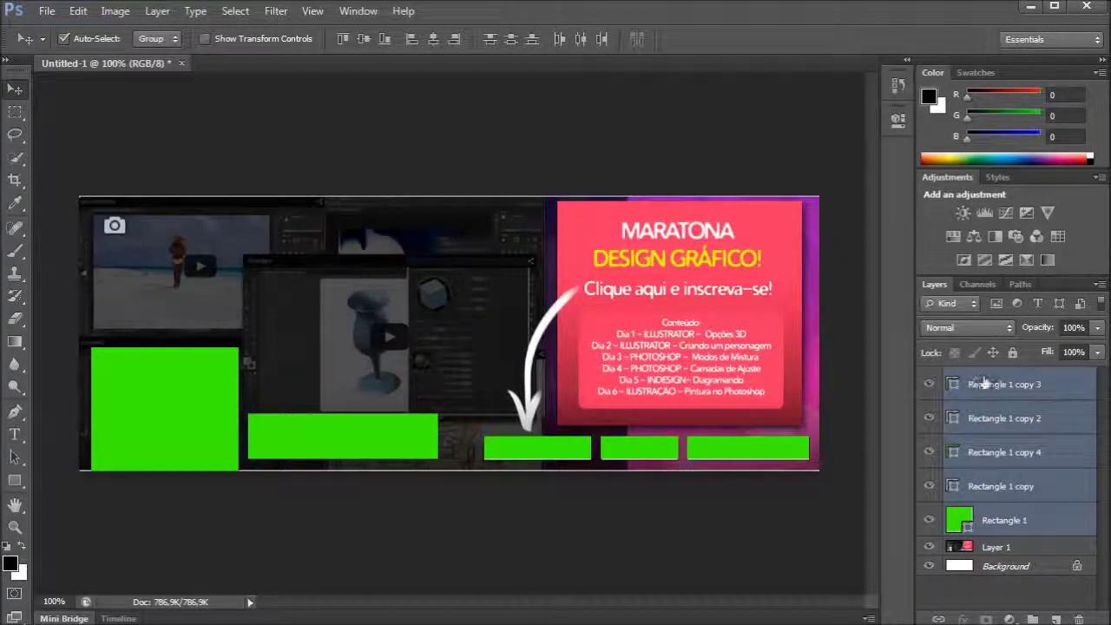
{"action": "left_click", "coordinate": [1011, 387]}
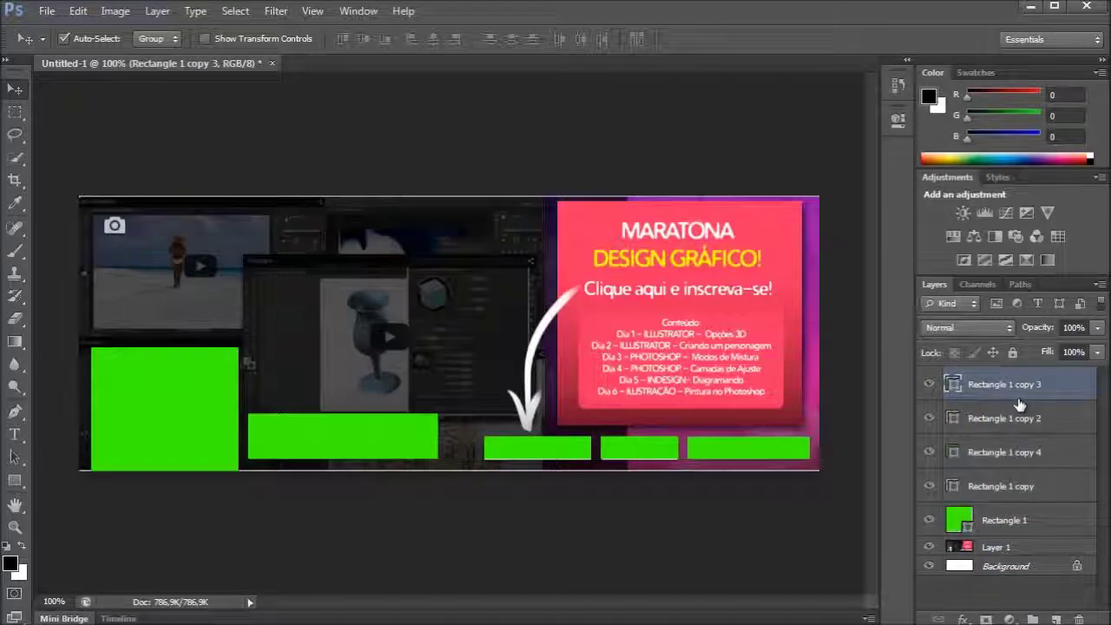
{"action": "left_click", "coordinate": [1022, 520], "text": "shift"}
{"action": "key", "text": "ctrl+g"}
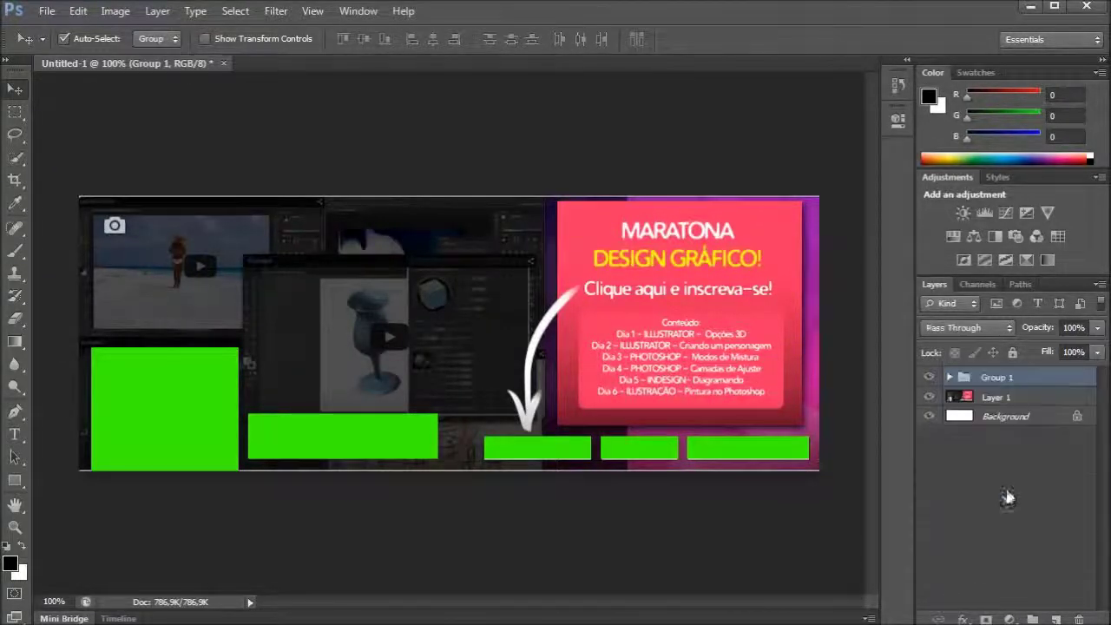
{"action": "left_click", "coordinate": [929, 377]}
{"action": "double_click", "coordinate": [995, 378]}
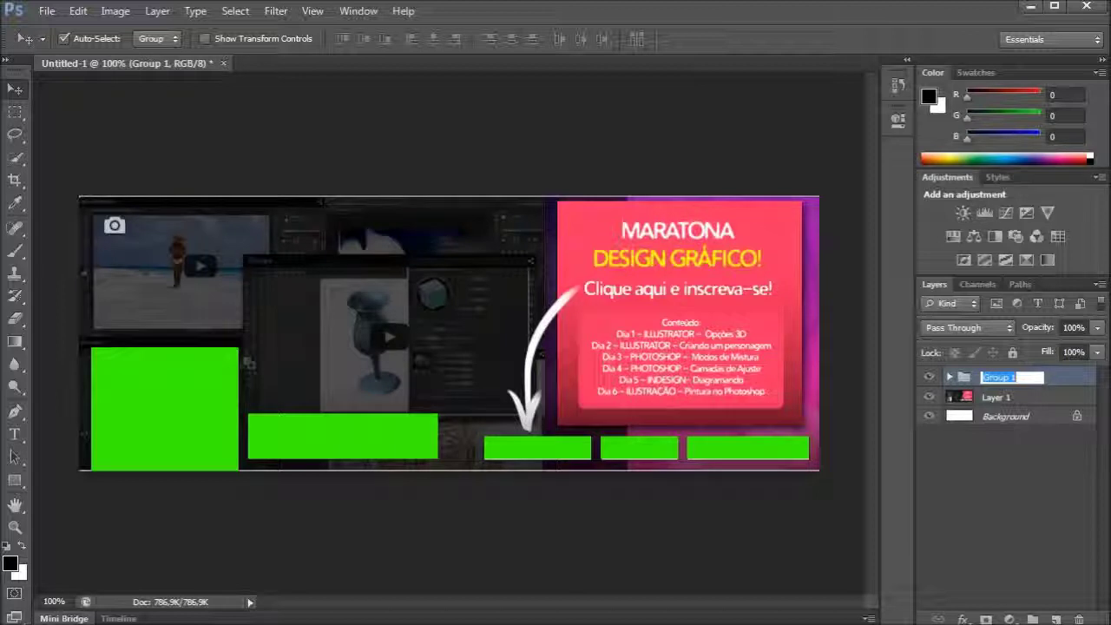
{"action": "type", "text": "área inutilizáve"}
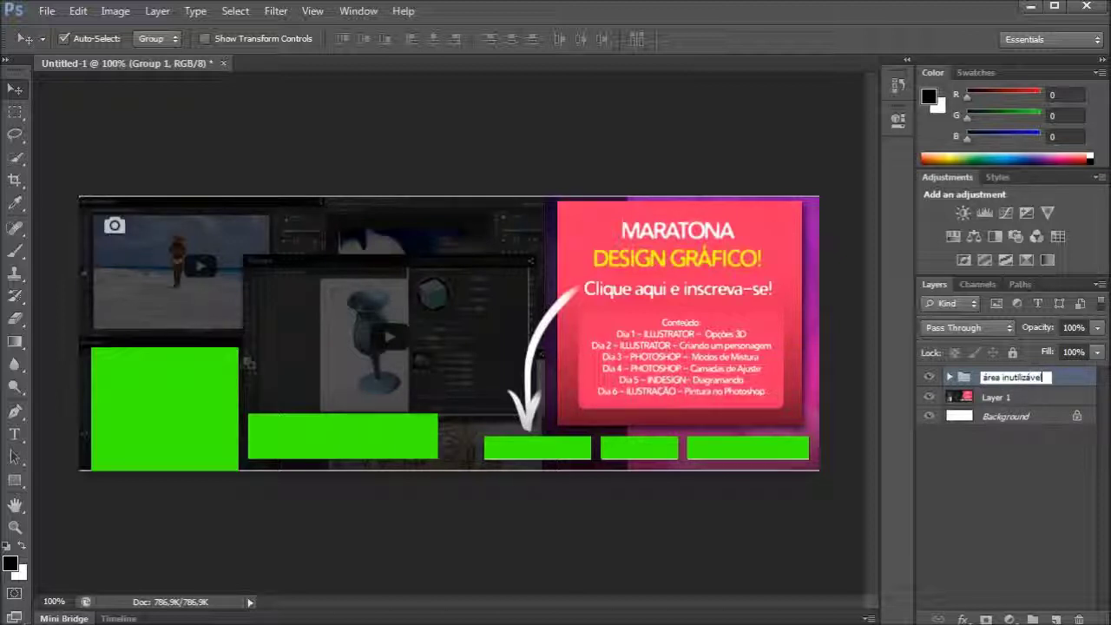
{"action": "key", "text": "Return"}
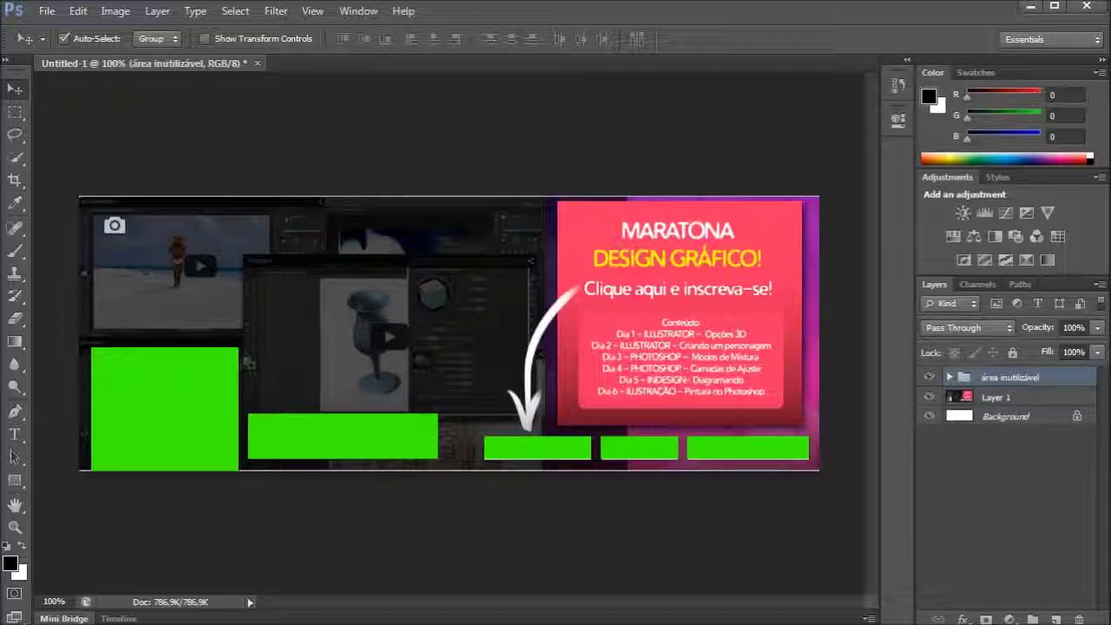
{"action": "left_click", "coordinate": [929, 377]}
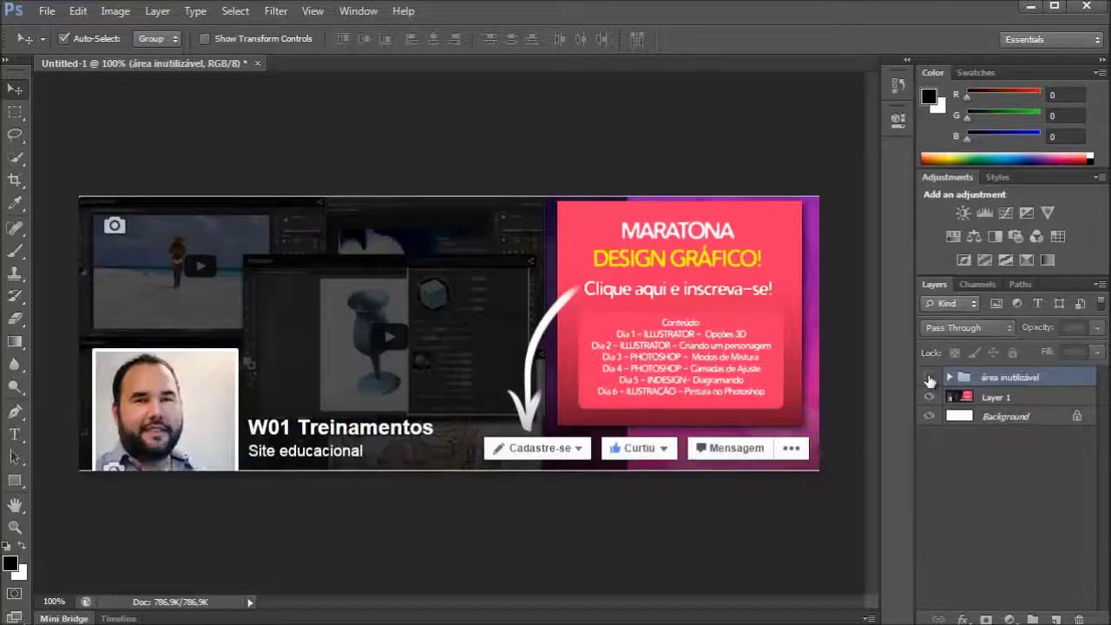
{"action": "left_click", "coordinate": [929, 377]}
{"action": "left_click", "coordinate": [929, 377]}
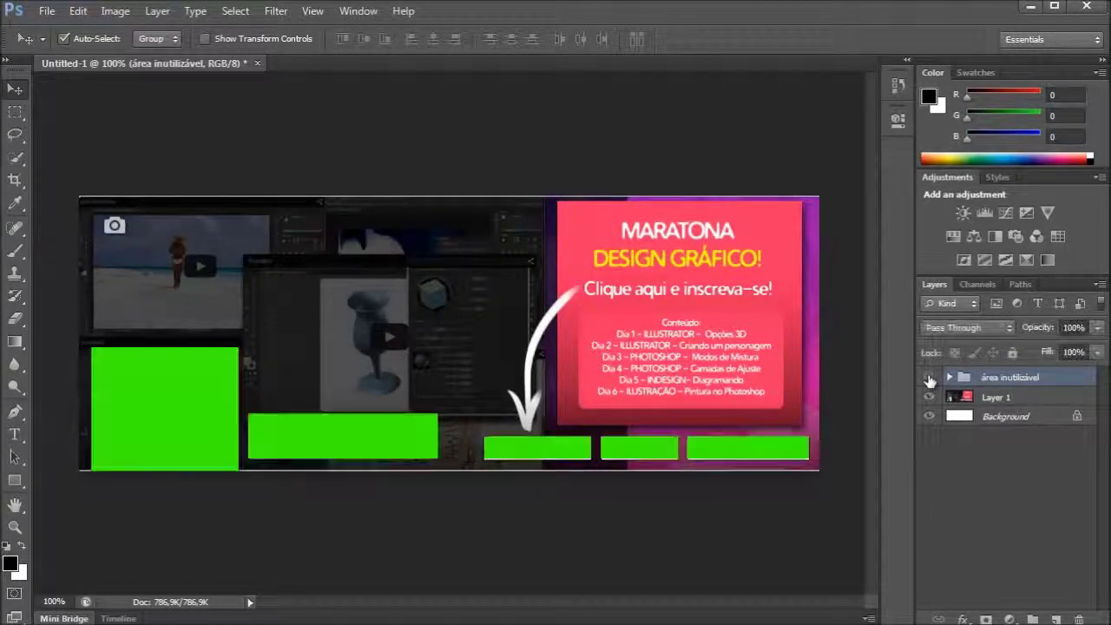
{"action": "left_click", "coordinate": [930, 378]}
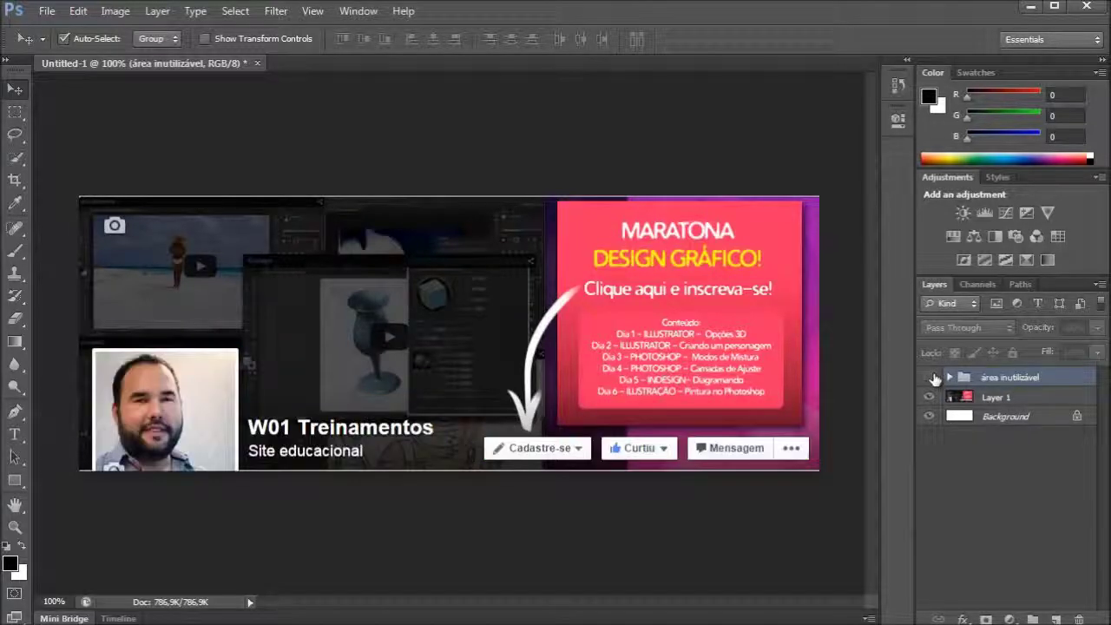
{"action": "left_click", "coordinate": [1023, 400]}
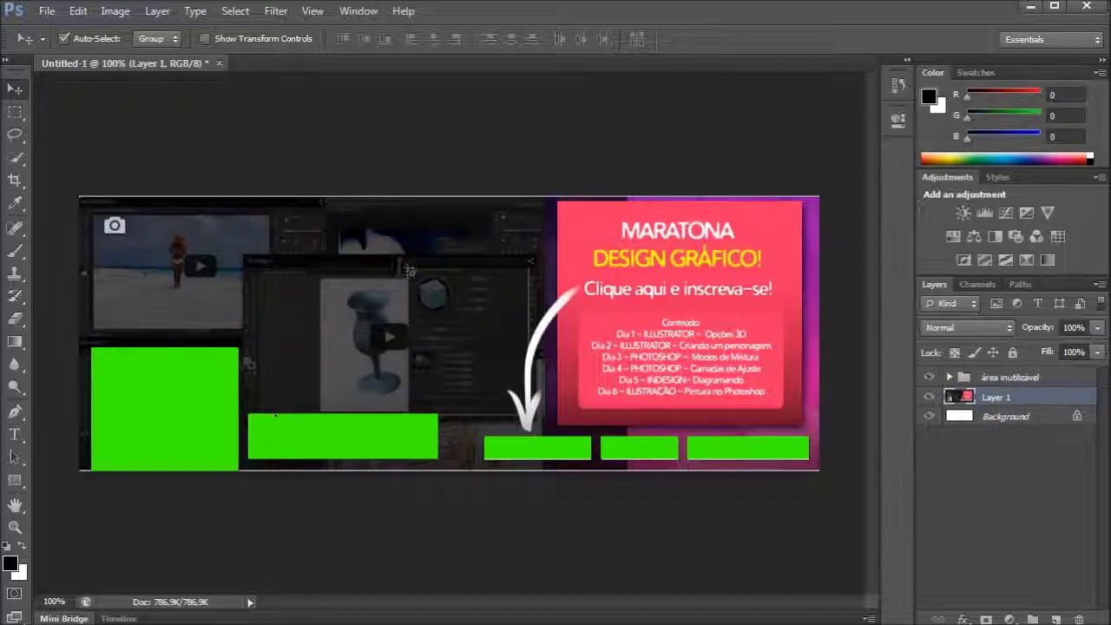
{"action": "left_click", "coordinate": [59, 12]}
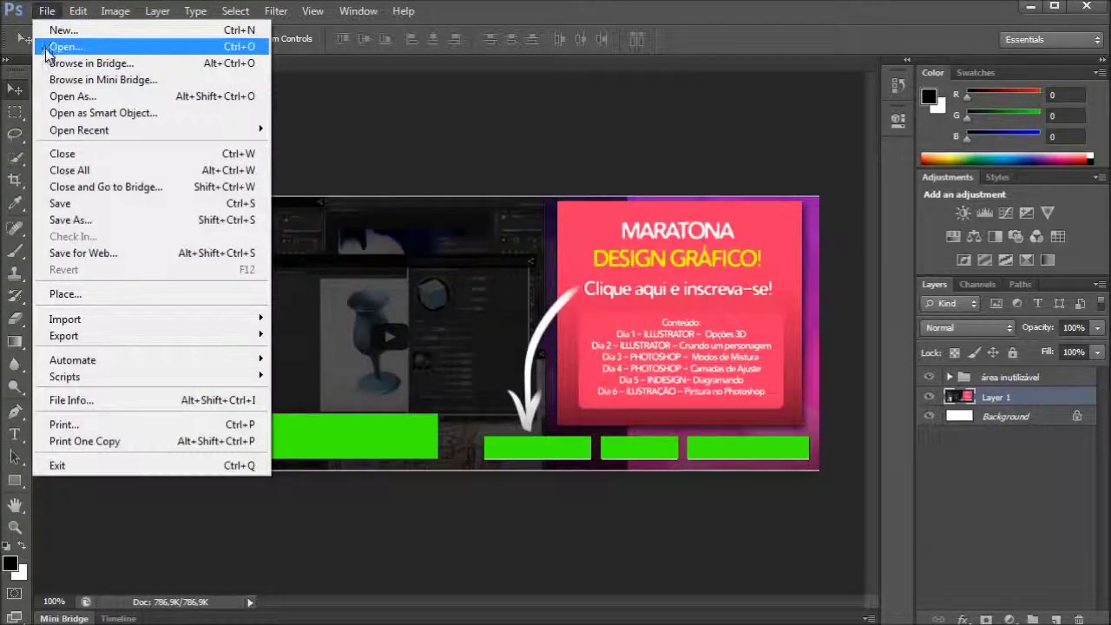
Open 'Old view of Big Ben.jpg' from the cidades folder.
{"action": "left_click", "coordinate": [45, 46]}
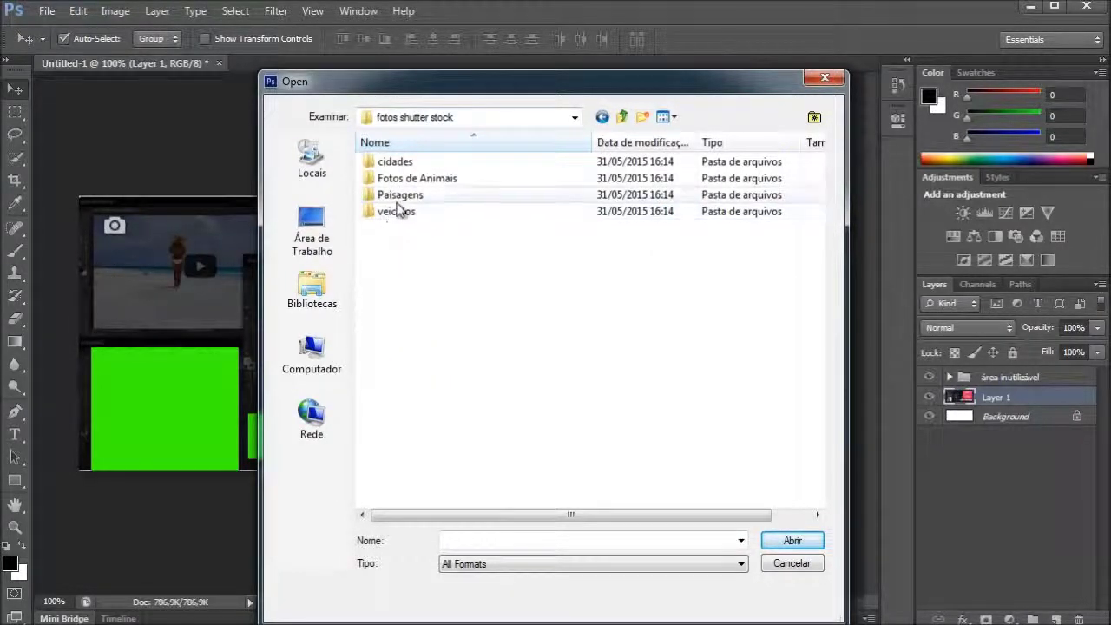
{"action": "double_click", "coordinate": [396, 164]}
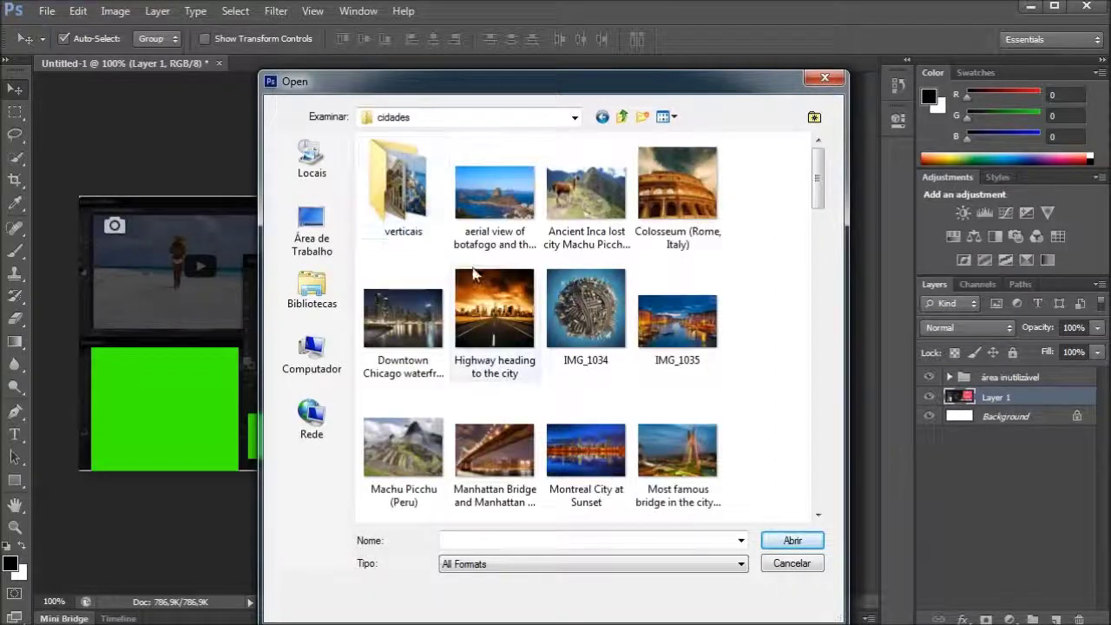
{"action": "scroll", "coordinate": [635, 384], "scroll_direction": "down", "scroll_amount": 2}
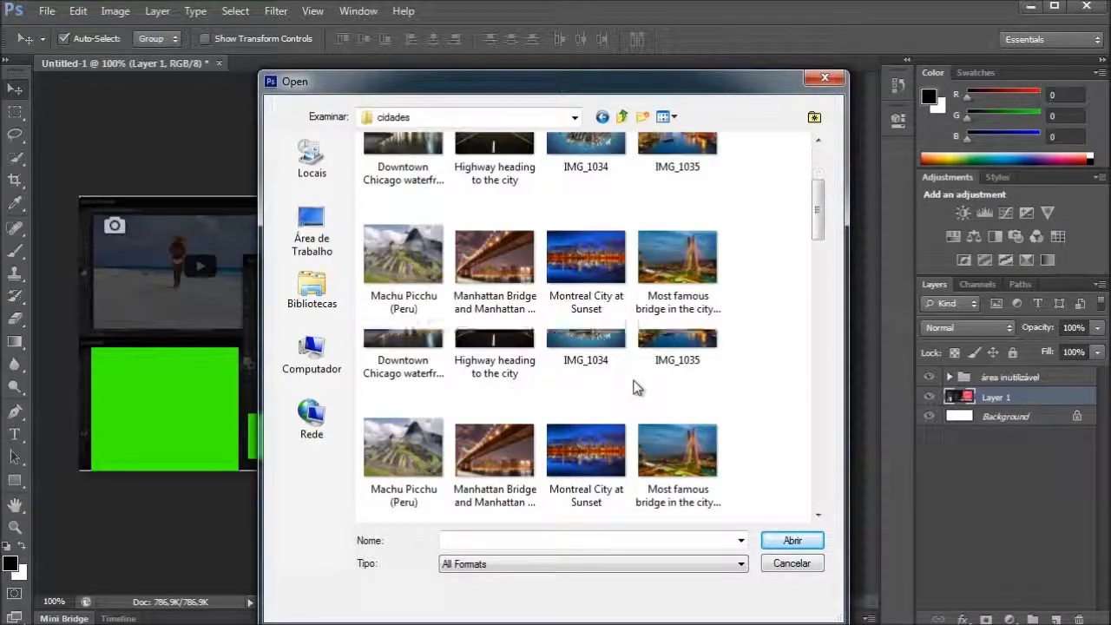
{"action": "scroll", "coordinate": [624, 382], "scroll_direction": "up", "scroll_amount": 2}
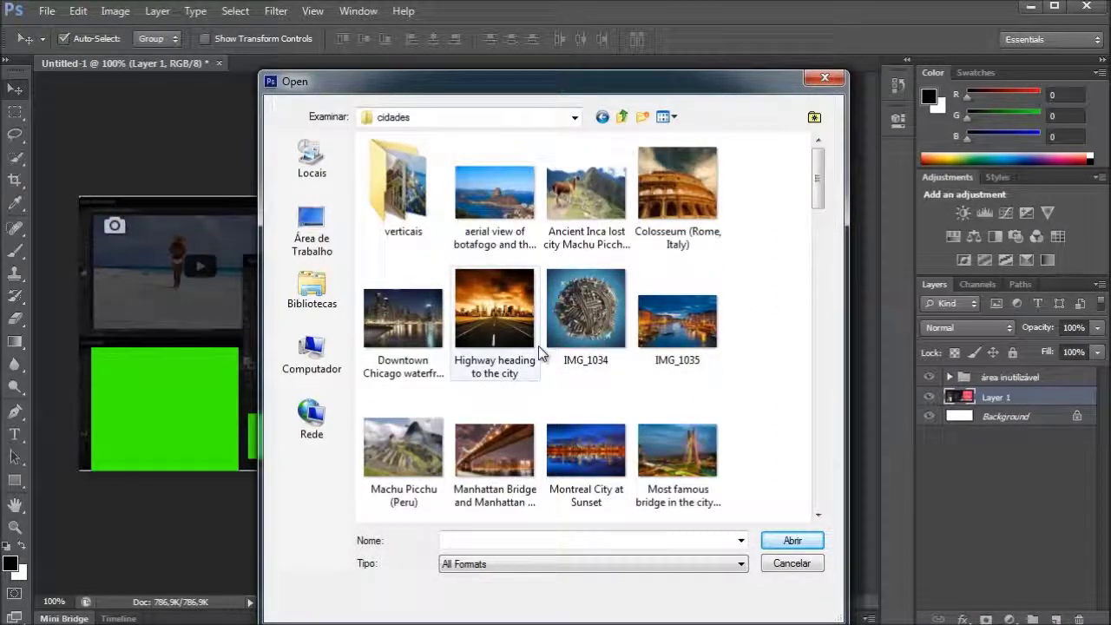
{"action": "scroll", "coordinate": [542, 373], "scroll_direction": "down", "scroll_amount": 3}
{"action": "scroll", "coordinate": [540, 361], "scroll_direction": "down", "scroll_amount": 3}
{"action": "double_click", "coordinate": [401, 228]}
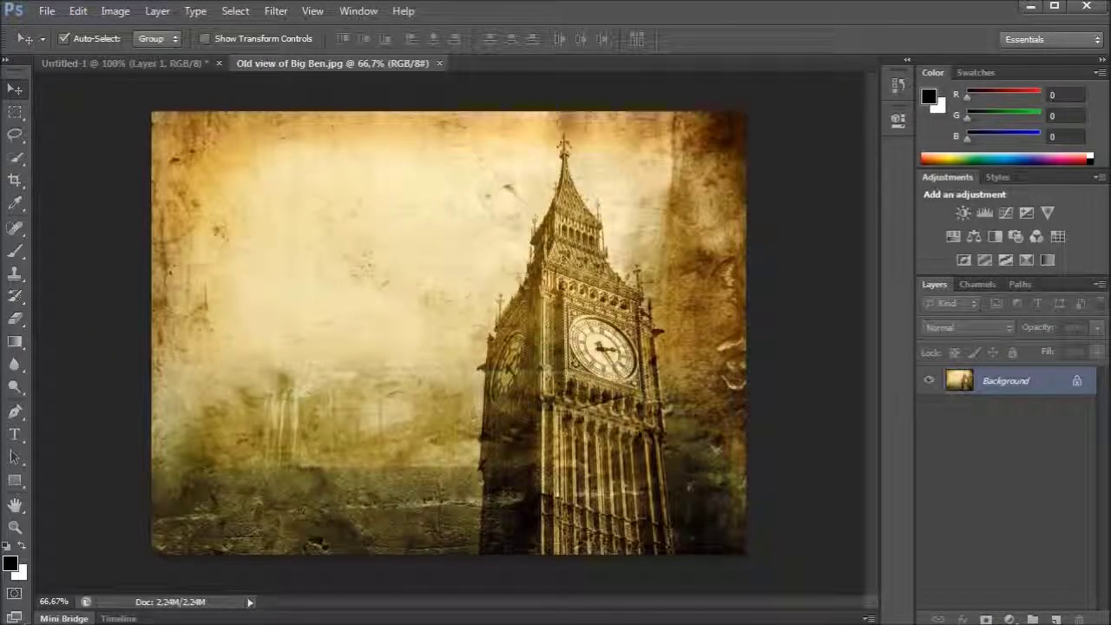
Copy the whole Big Ben photo into the cover document and move it upward.
{"action": "key", "text": "ctrl+a"}
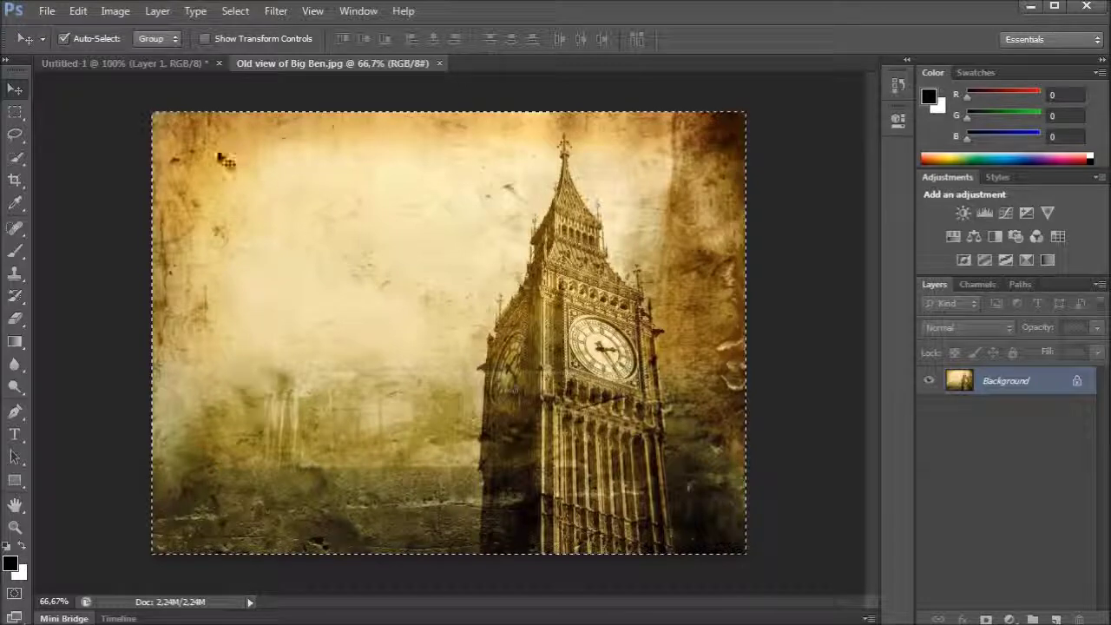
{"action": "left_click", "coordinate": [112, 65]}
{"action": "key", "text": "ctrl+v"}
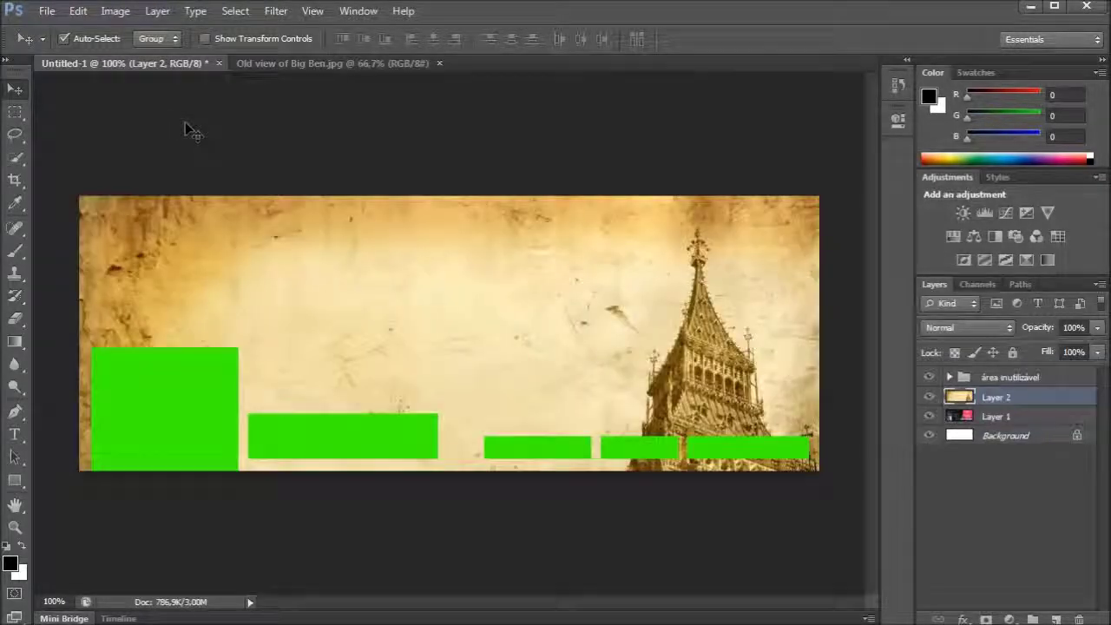
{"action": "left_click_drag", "start_coordinate": [707, 321], "coordinate": [712, 165]}
Scale the Big Ben photo to fit the cover height and adjust its vertical position.
{"action": "key", "text": "ctrl+t"}
{"action": "key", "text": "ctrl+minus"}
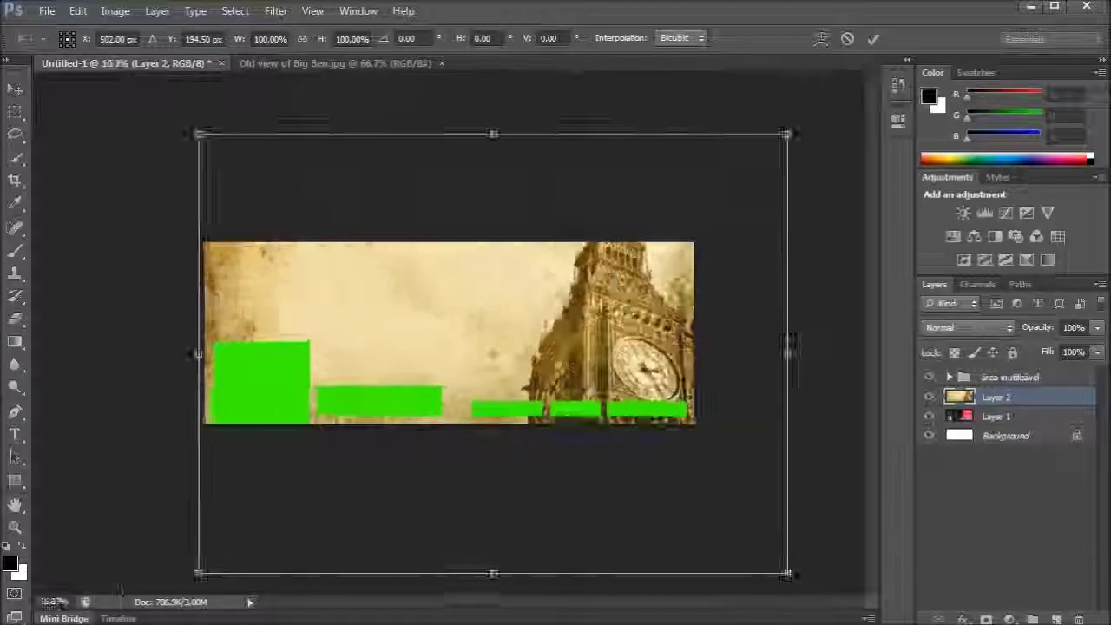
{"action": "key", "text": "ctrl+minus"}
{"action": "left_click_drag", "start_coordinate": [708, 185], "coordinate": [638, 237]}
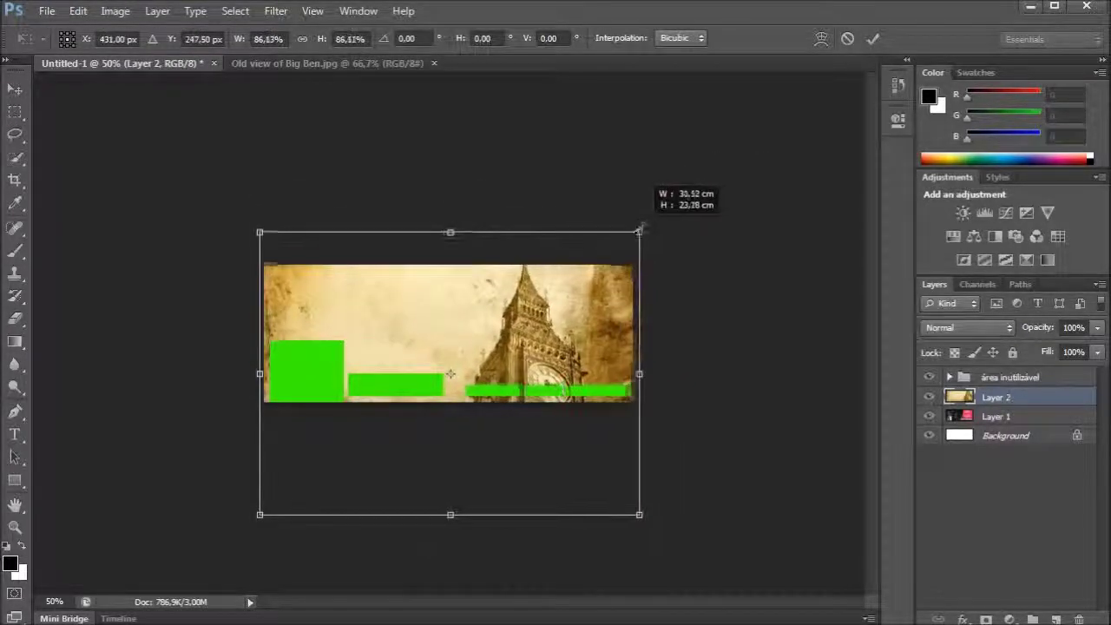
{"action": "left_click_drag", "start_coordinate": [260, 235], "coordinate": [260, 236]}
{"action": "key", "text": "Return"}
{"action": "key", "text": "ctrl+plus"}
{"action": "key", "text": "ctrl+plus"}
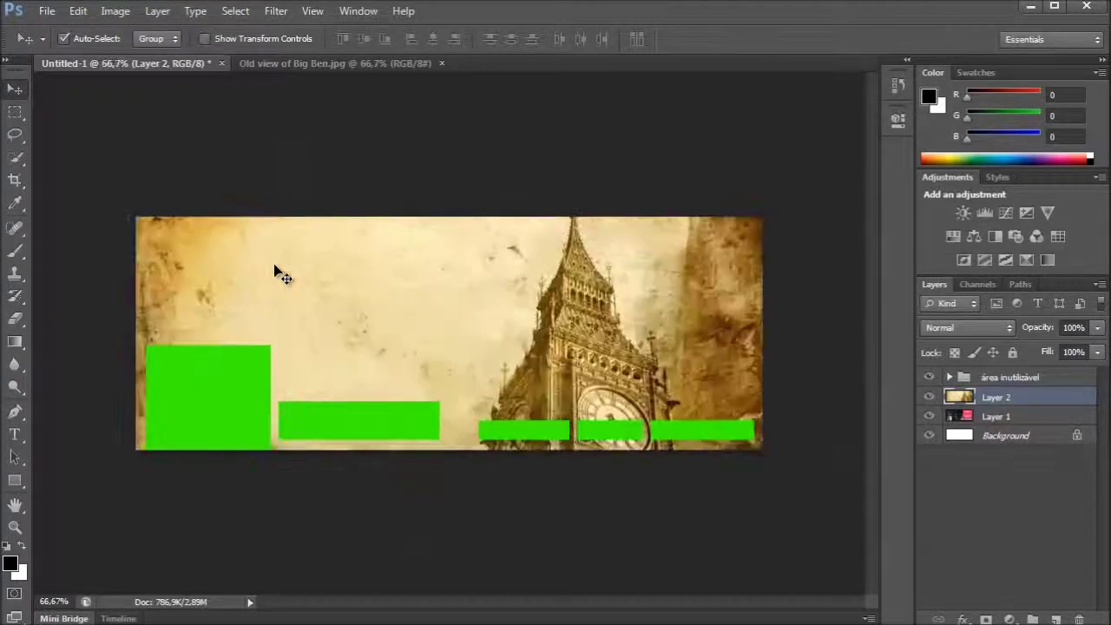
{"action": "key", "text": "ctrl+plus"}
{"action": "key", "text": "ctrl+minus"}
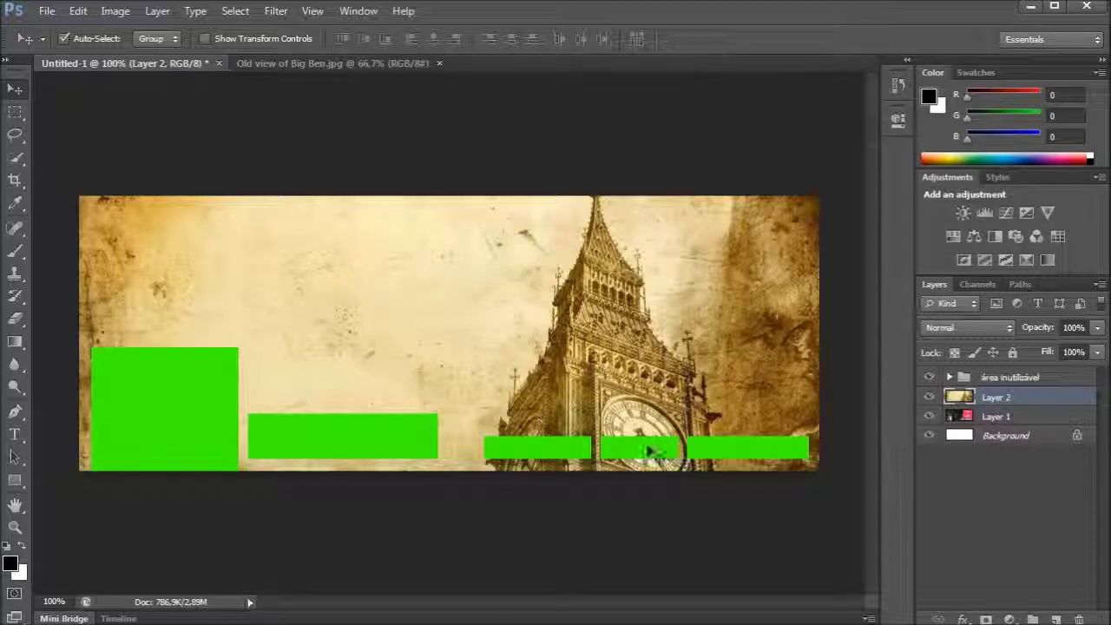
{"action": "left_click_drag", "start_coordinate": [545, 337], "coordinate": [546, 198]}
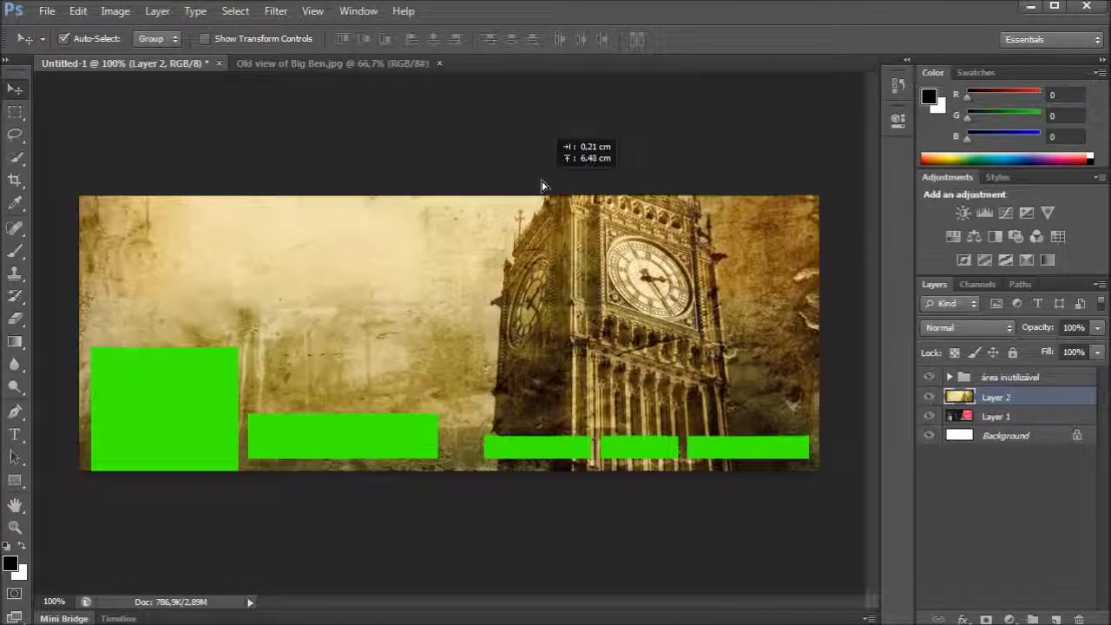
{"action": "left_click_drag", "start_coordinate": [560, 259], "coordinate": [562, 280]}
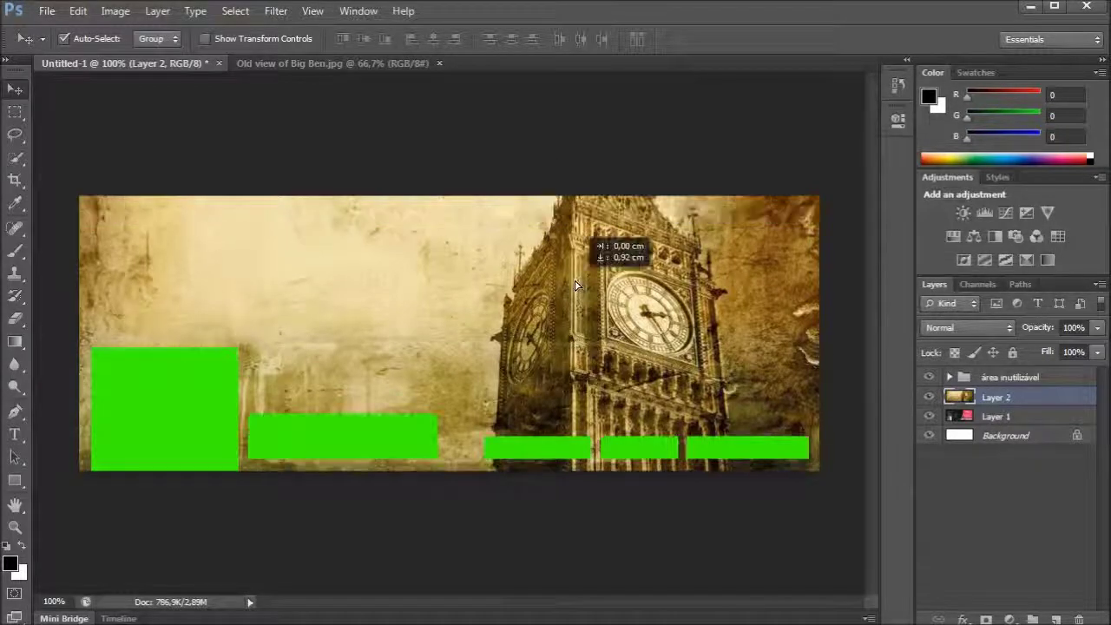
Flip the photo horizontally and slide it so the tower sits on the right.
{"action": "left_click", "coordinate": [78, 11]}
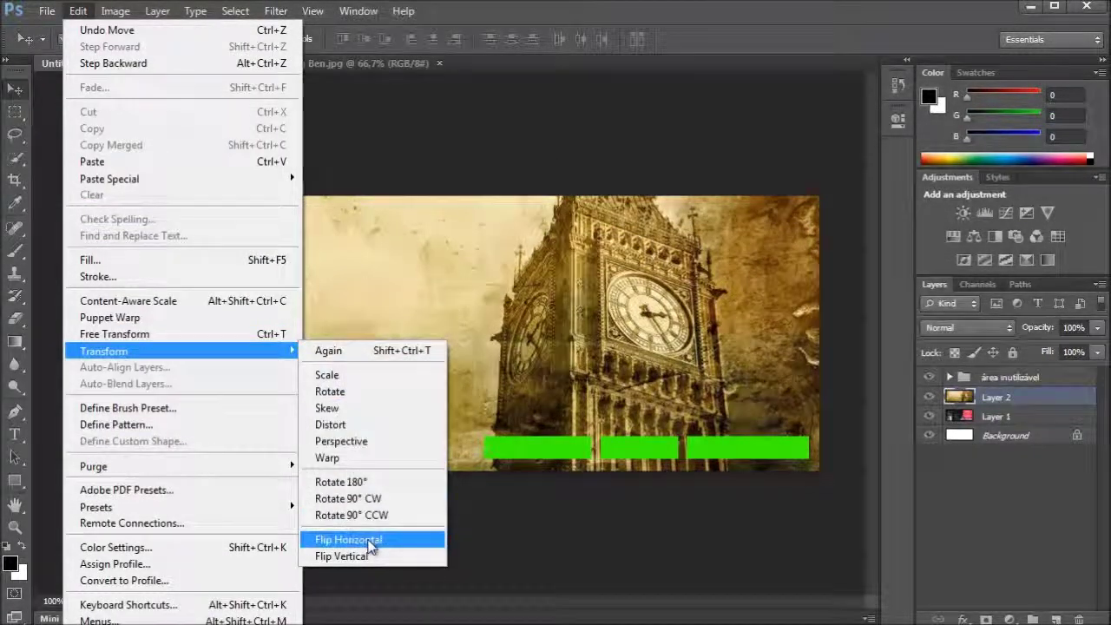
{"action": "mouse_move", "coordinate": [182, 351]}
{"action": "left_click", "coordinate": [369, 536]}
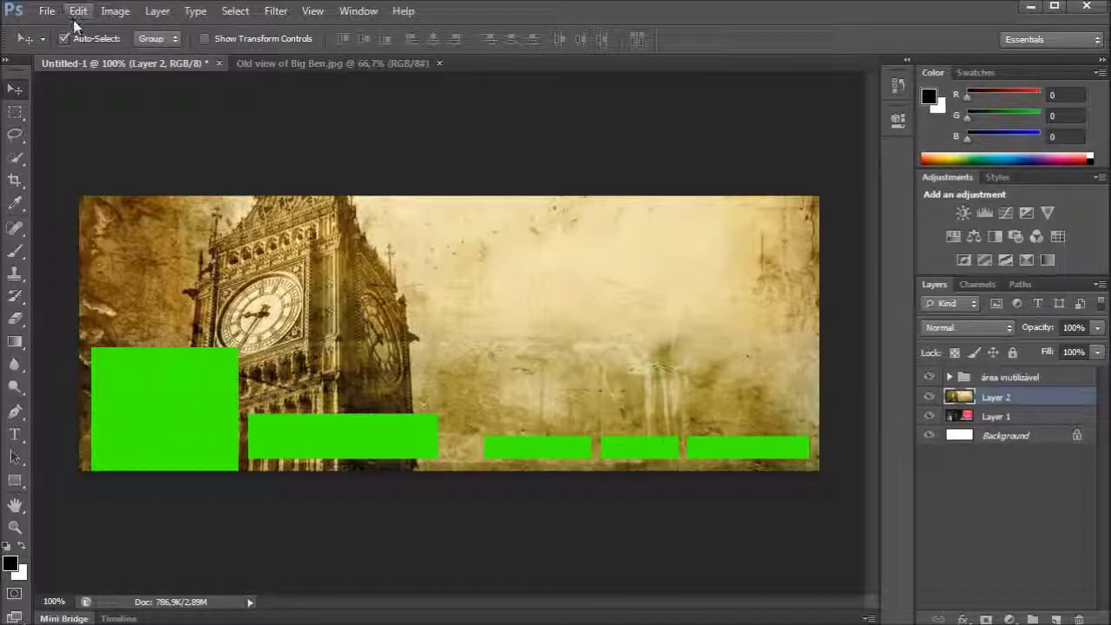
{"action": "left_click_drag", "start_coordinate": [712, 243], "coordinate": [756, 286]}
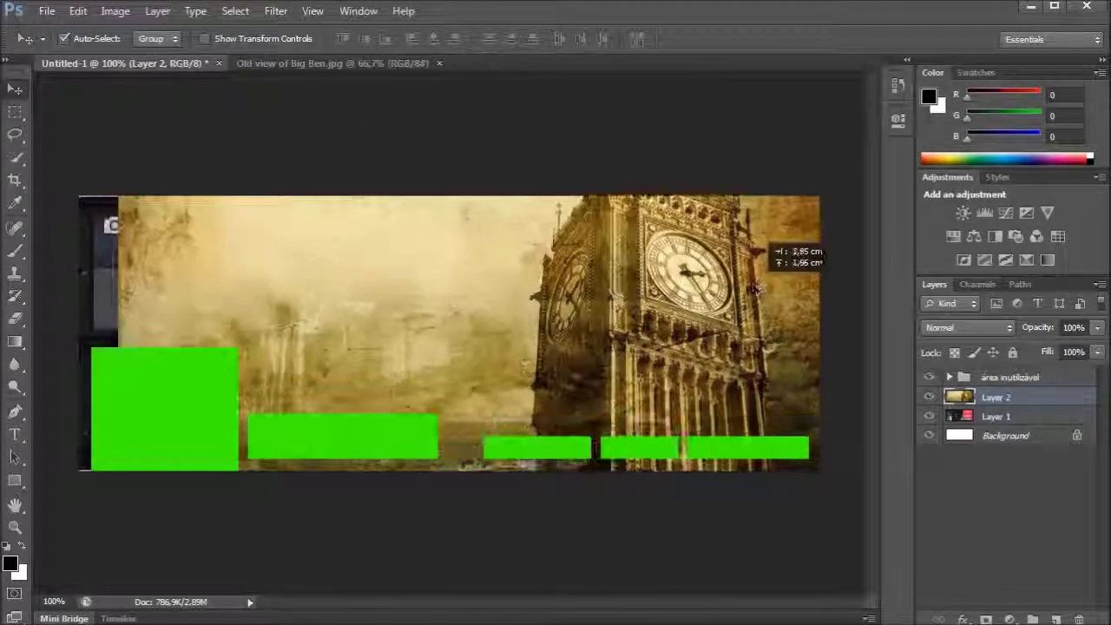
{"action": "mouse_move", "coordinate": [755, 289]}
{"action": "left_mouse_down"}
{"action": "mouse_move", "coordinate": [719, 305]}
{"action": "mouse_move", "coordinate": [712, 325]}
{"action": "left_mouse_up"}
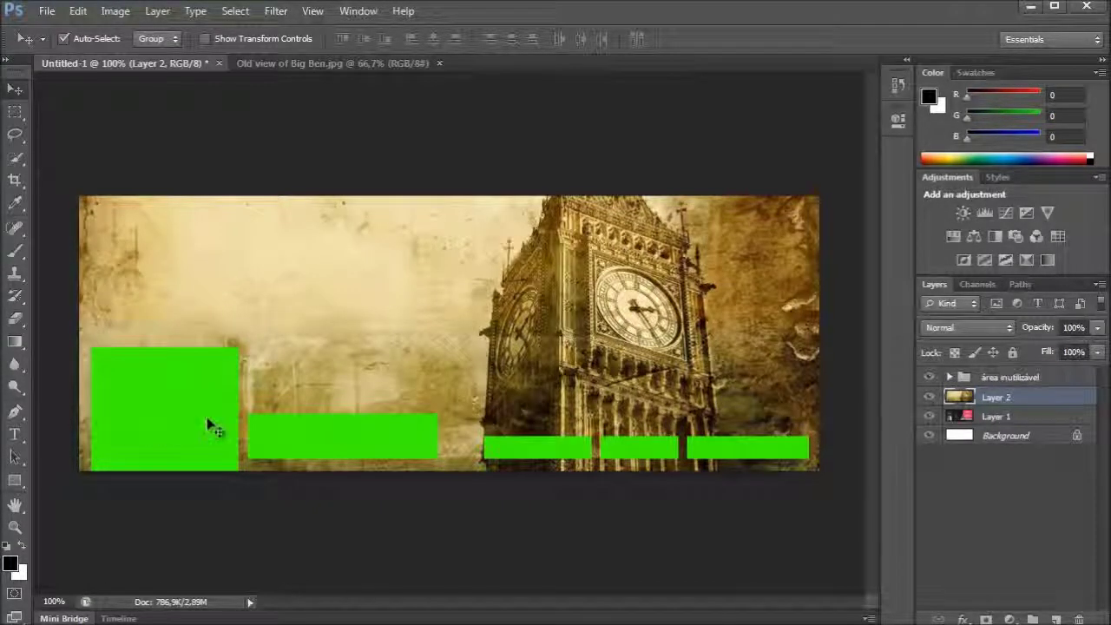
Toggle the green placeholder blocks' visibility off and on to compare the cover.
{"action": "left_click", "coordinate": [930, 379]}
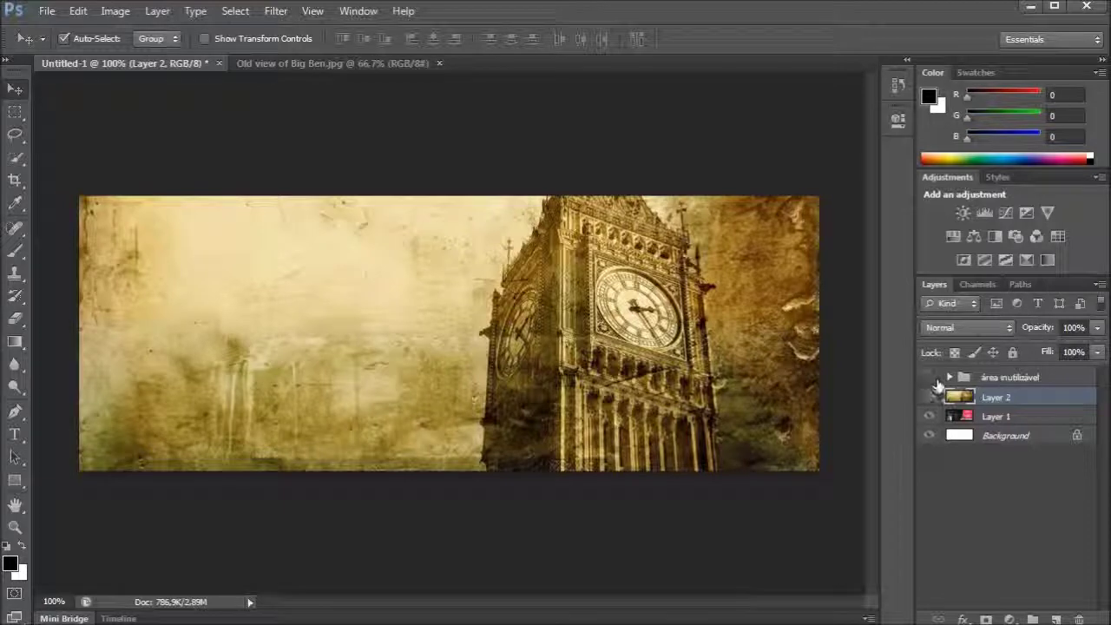
{"action": "left_click", "coordinate": [930, 379]}
{"action": "left_click", "coordinate": [931, 379]}
{"action": "left_click", "coordinate": [930, 379]}
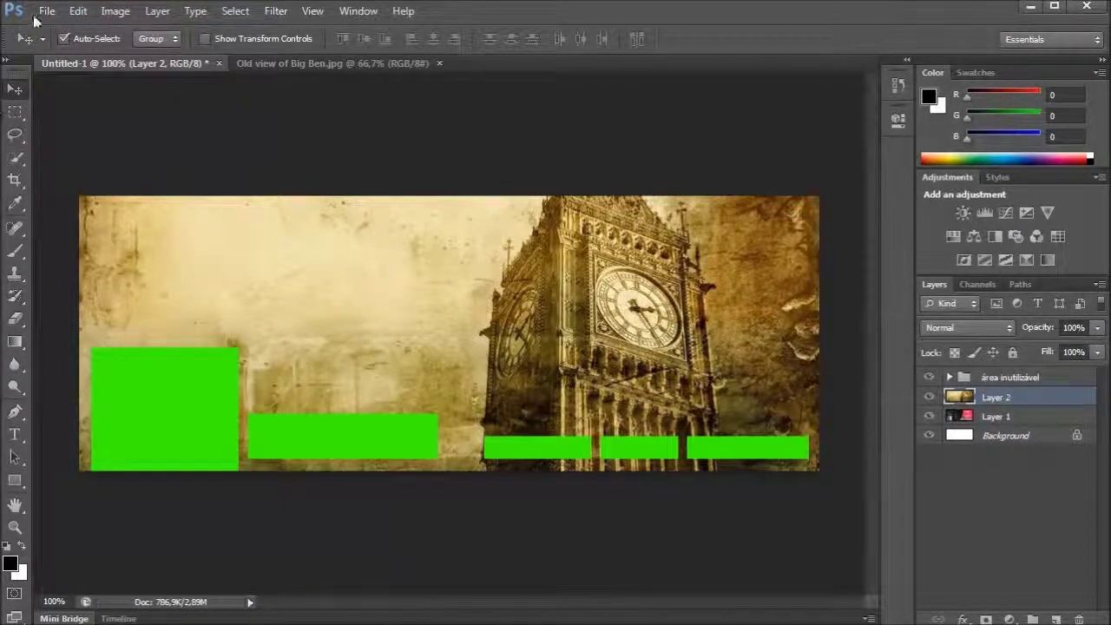
In Save for Web, keep JPEG as the export format, close the dialog, then switch to the browser.
{"action": "left_click", "coordinate": [45, 10]}
{"action": "left_click", "coordinate": [115, 261]}
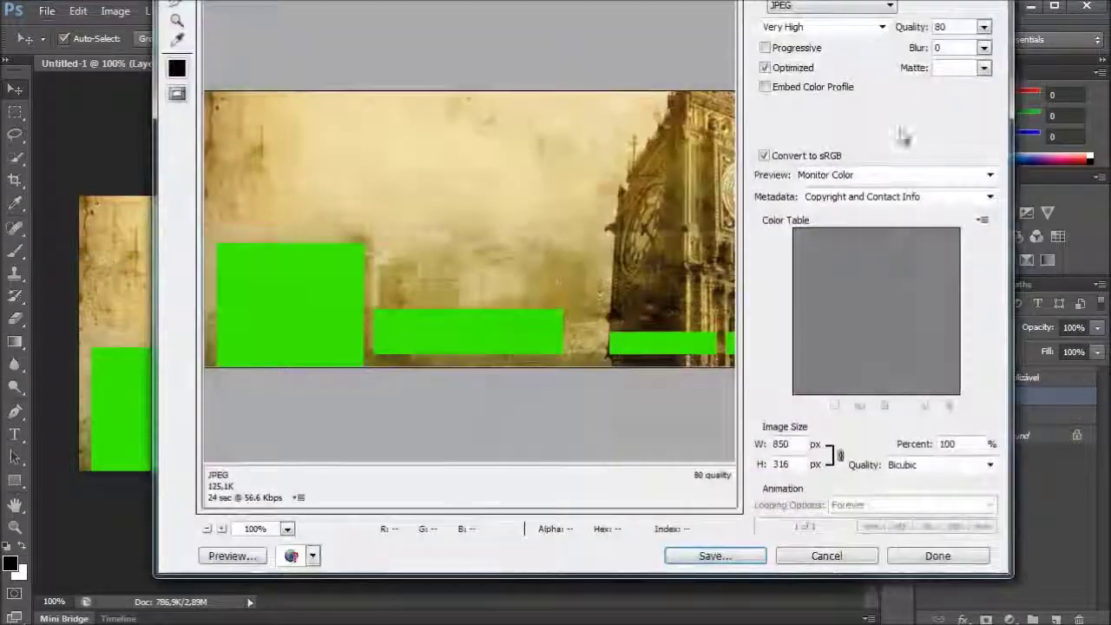
{"action": "left_click", "coordinate": [805, 7]}
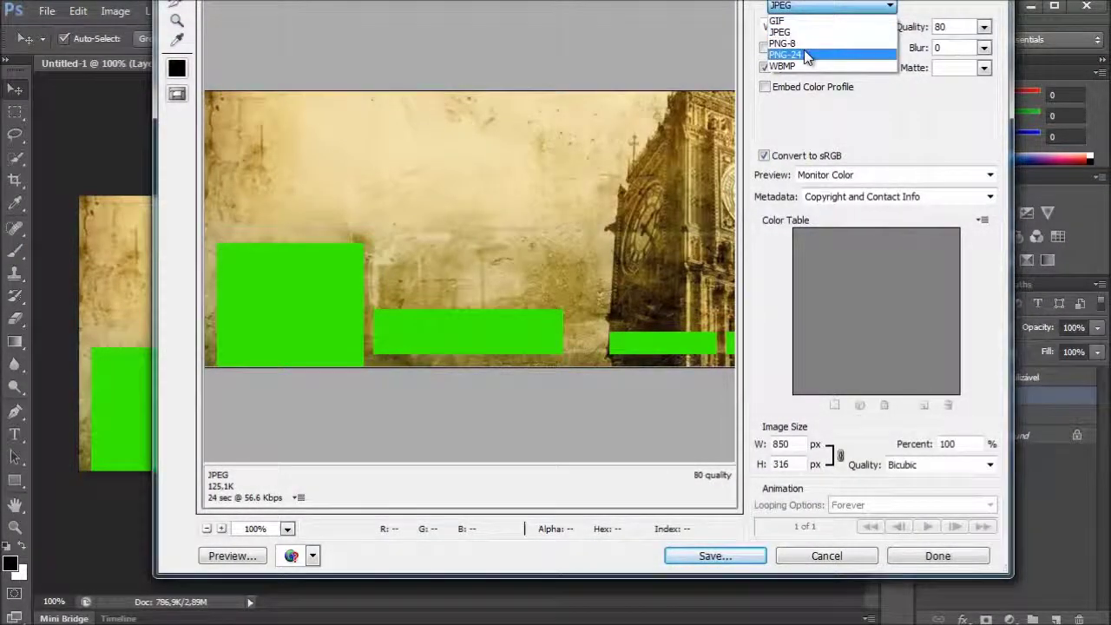
{"action": "left_click", "coordinate": [804, 20]}
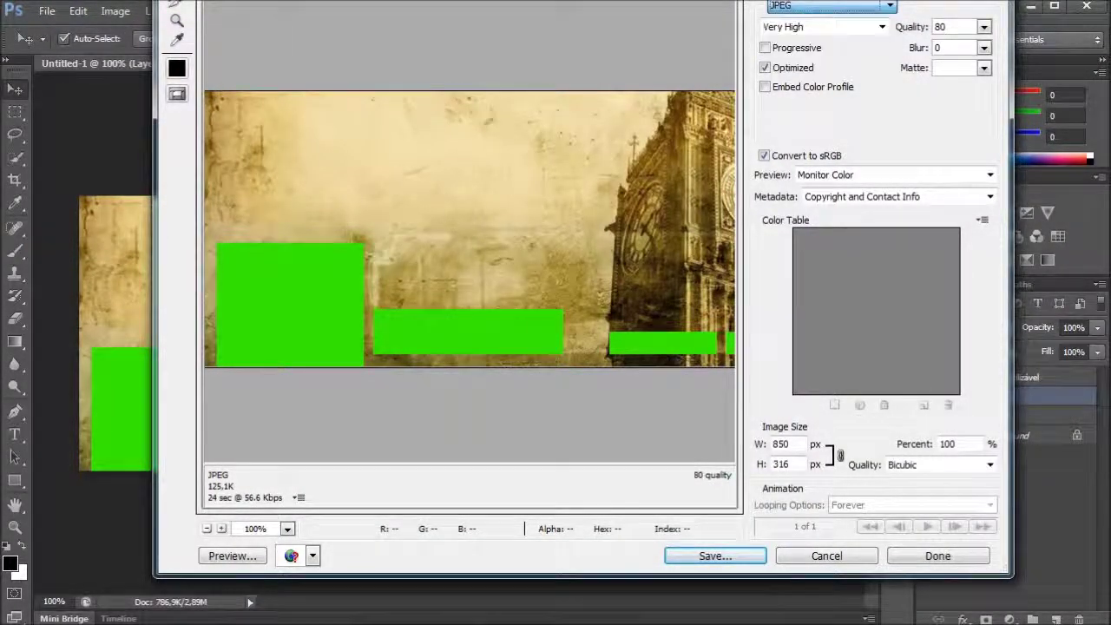
{"action": "left_click", "coordinate": [807, 7]}
{"action": "left_click", "coordinate": [927, 124]}
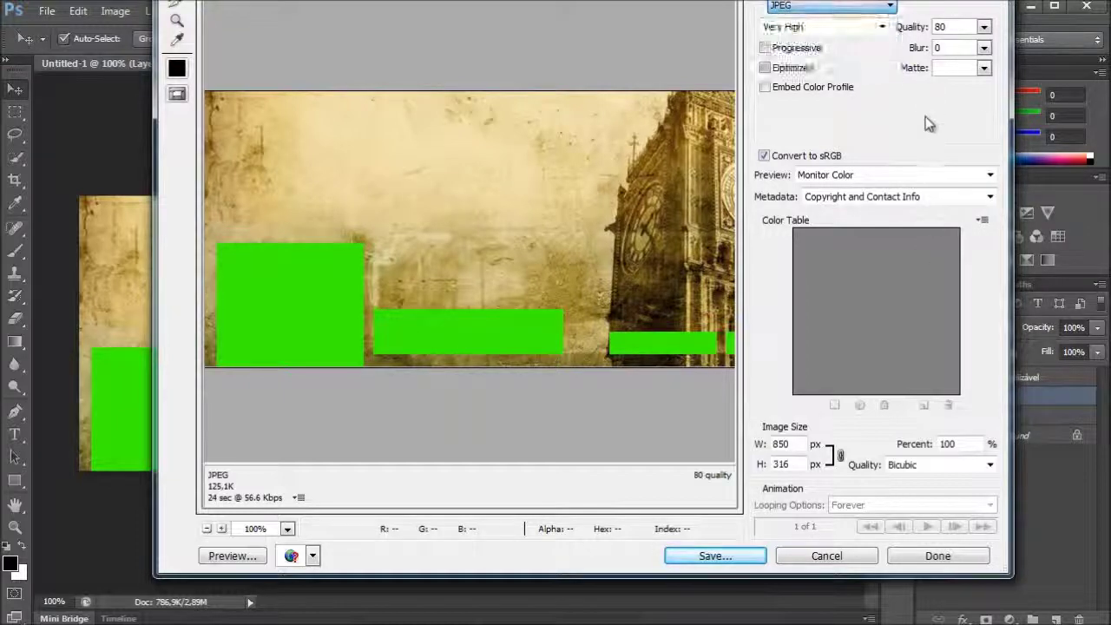
{"action": "left_click", "coordinate": [841, 555]}
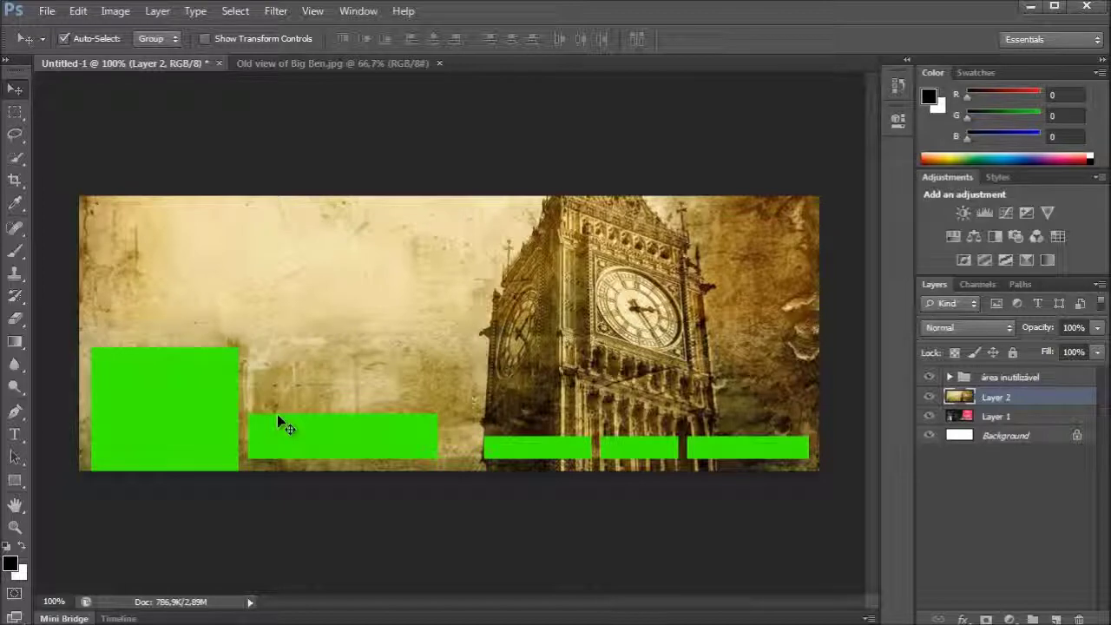
{"action": "key", "text": "alt+Tab"}
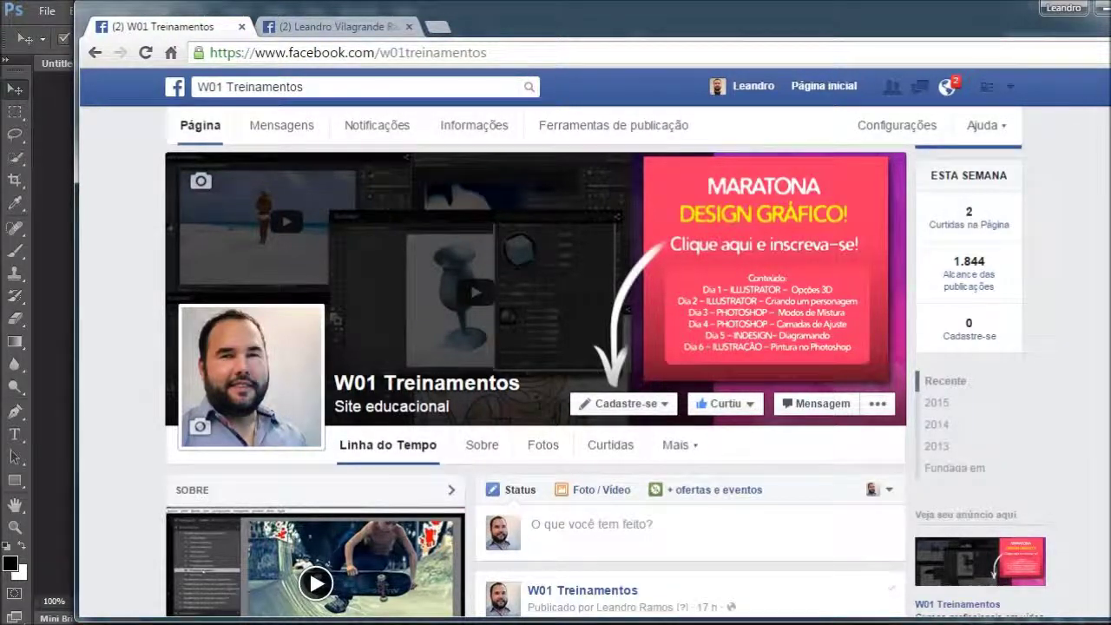
Open and close the Windows Start menu over the W01 Treinamentos Facebook page.
{"action": "key", "text": "super"}
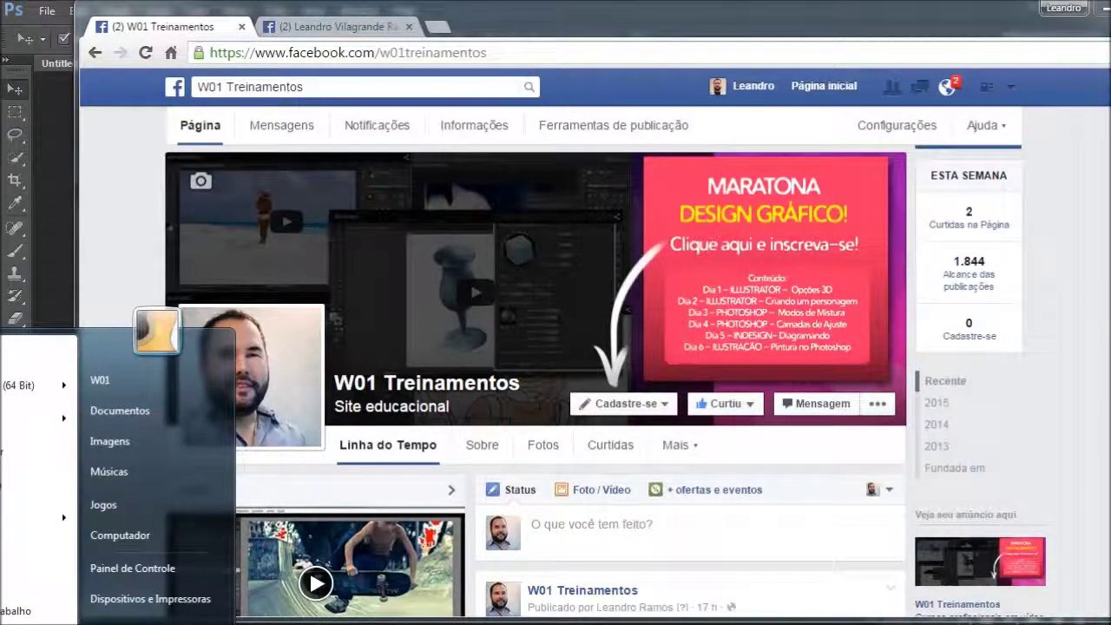
{"action": "key", "text": "super"}
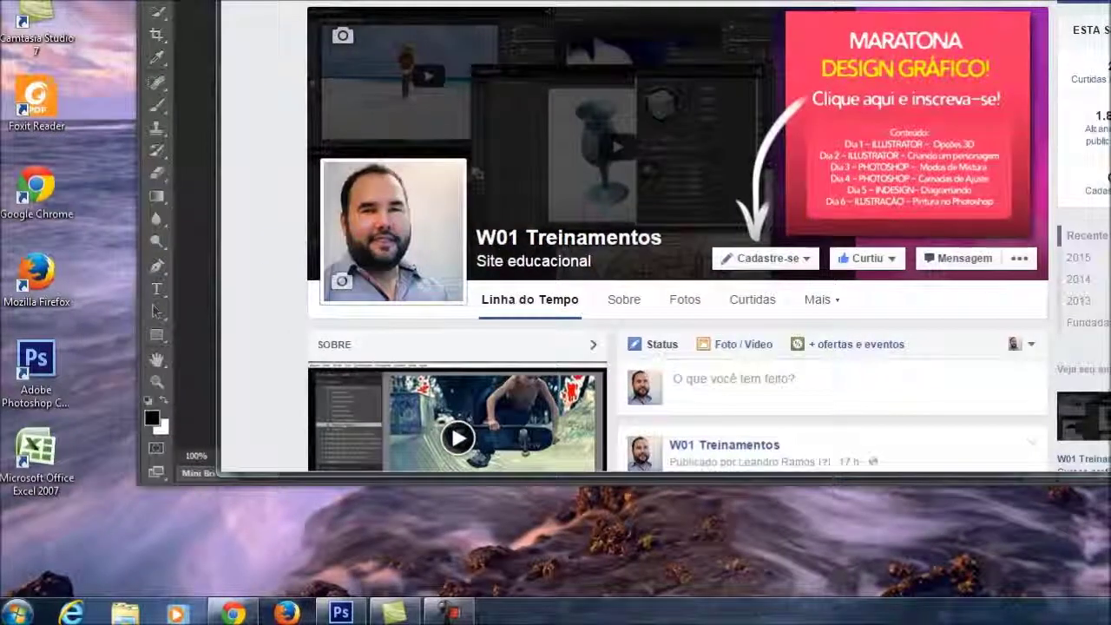
Launch Ferramenta de Captura, snip the Facebook cover and profile area, then close it.
{"action": "left_click", "coordinate": [19, 614]}
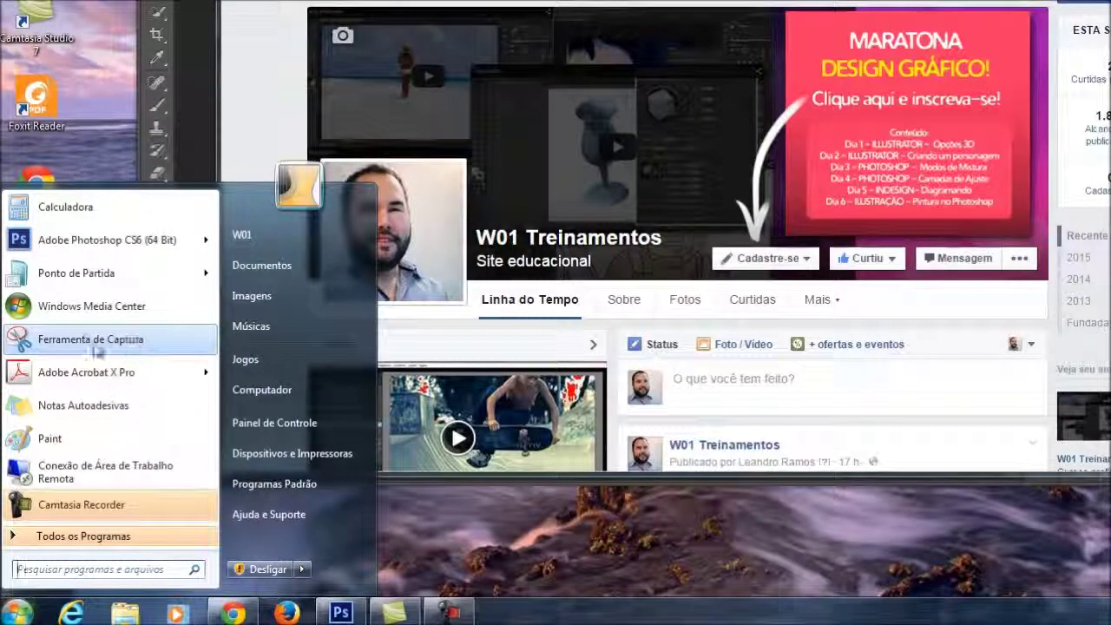
{"action": "left_click", "coordinate": [97, 343]}
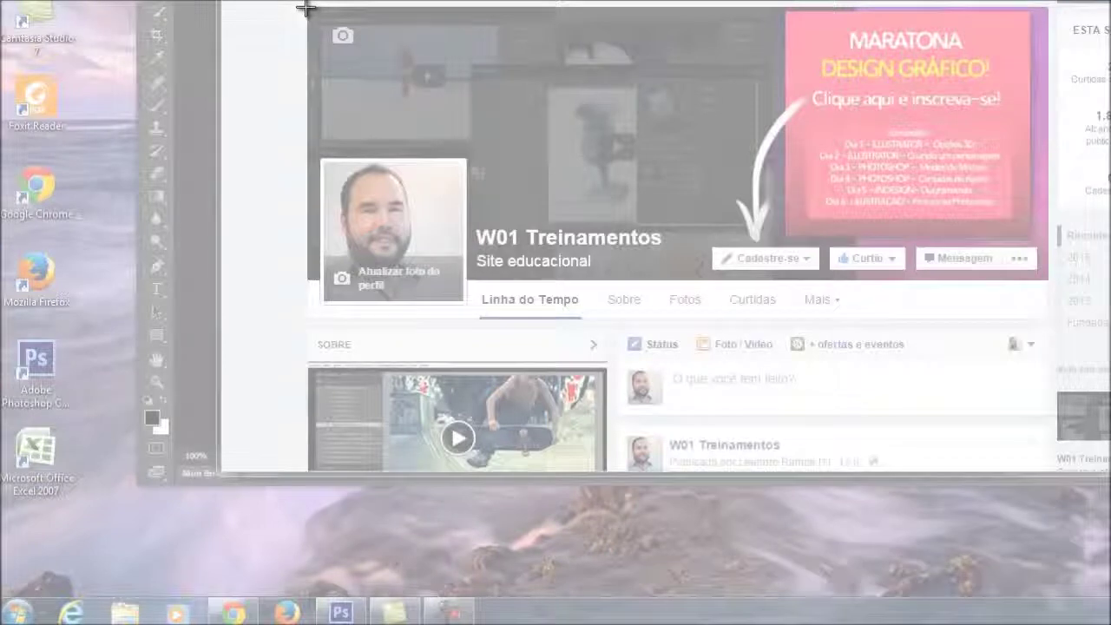
{"action": "left_click_drag", "start_coordinate": [305, 7], "coordinate": [1051, 282]}
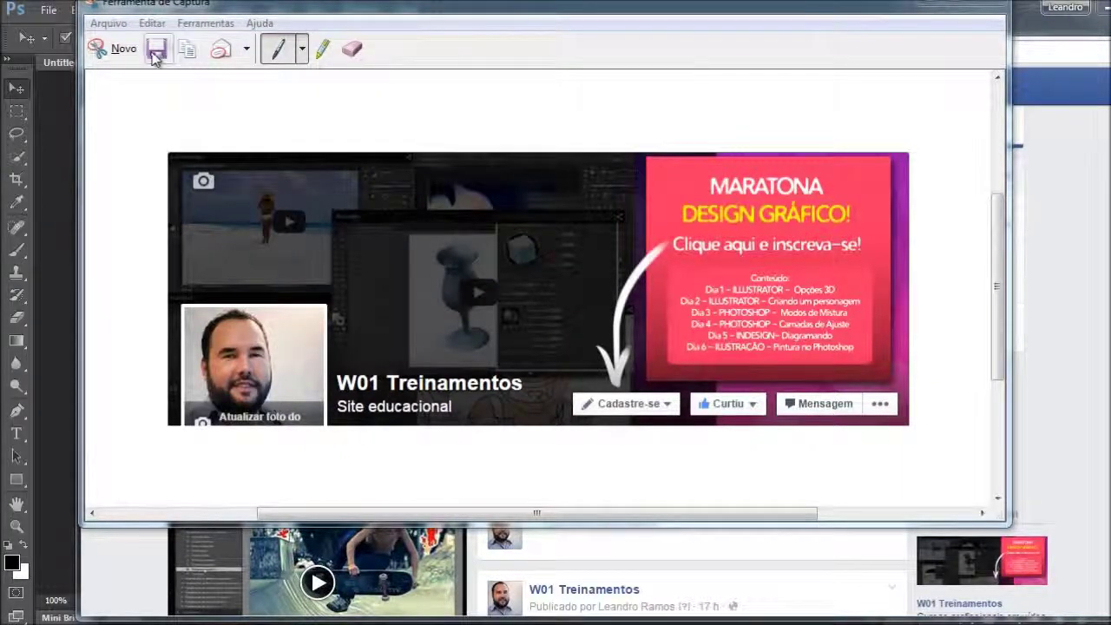
{"action": "left_click", "coordinate": [990, 7]}
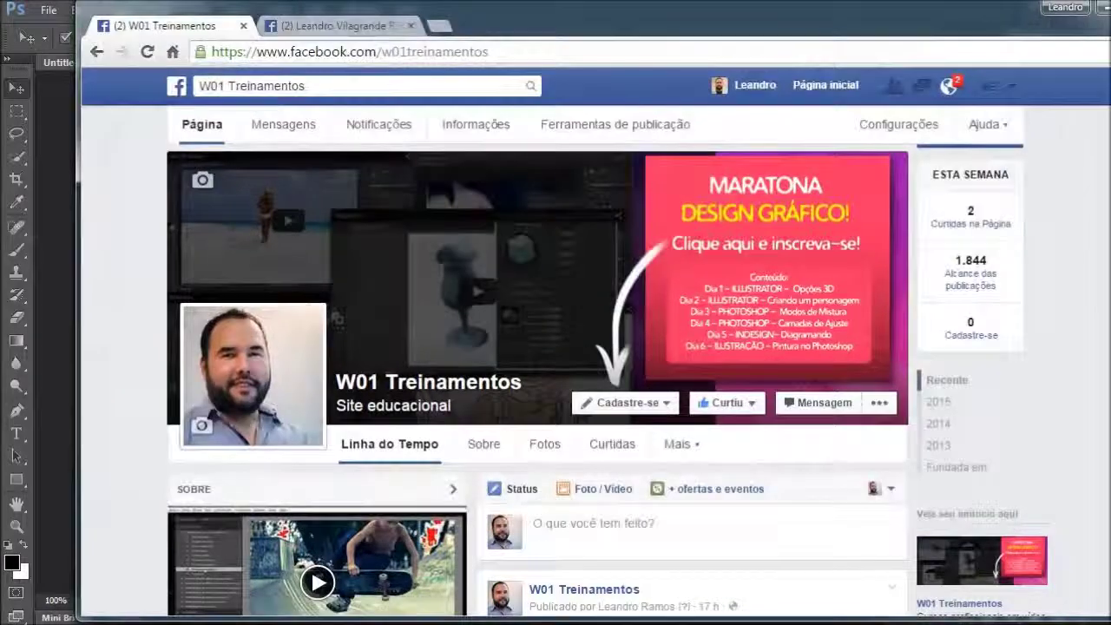
Locate Ferramenta de Captura under Start's Todos os Programas, nudge the browser left, return to Photoshop.
{"action": "key", "text": "super"}
{"action": "left_click", "coordinate": [34, 620]}
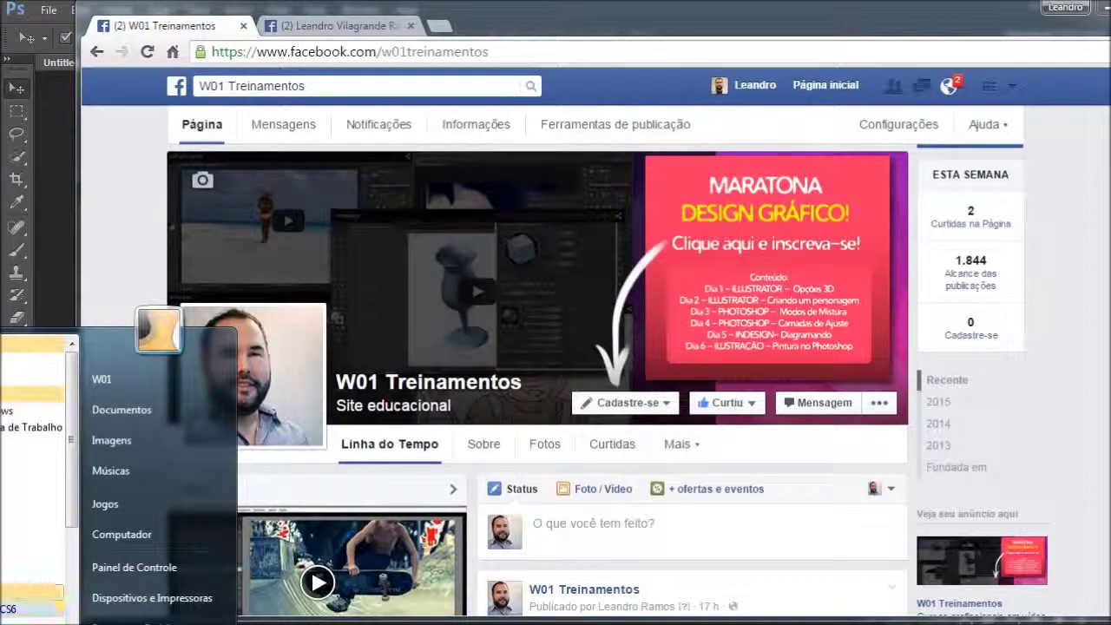
{"action": "scroll", "coordinate": [34, 580], "scroll_direction": "down", "scroll_amount": 3}
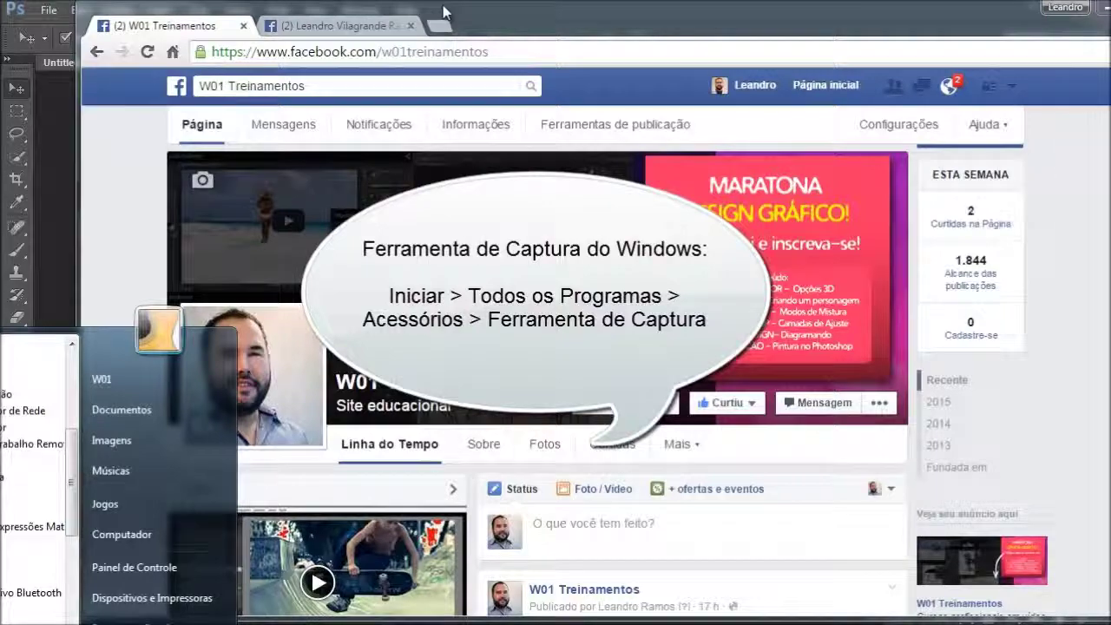
{"action": "left_click", "coordinate": [476, 16]}
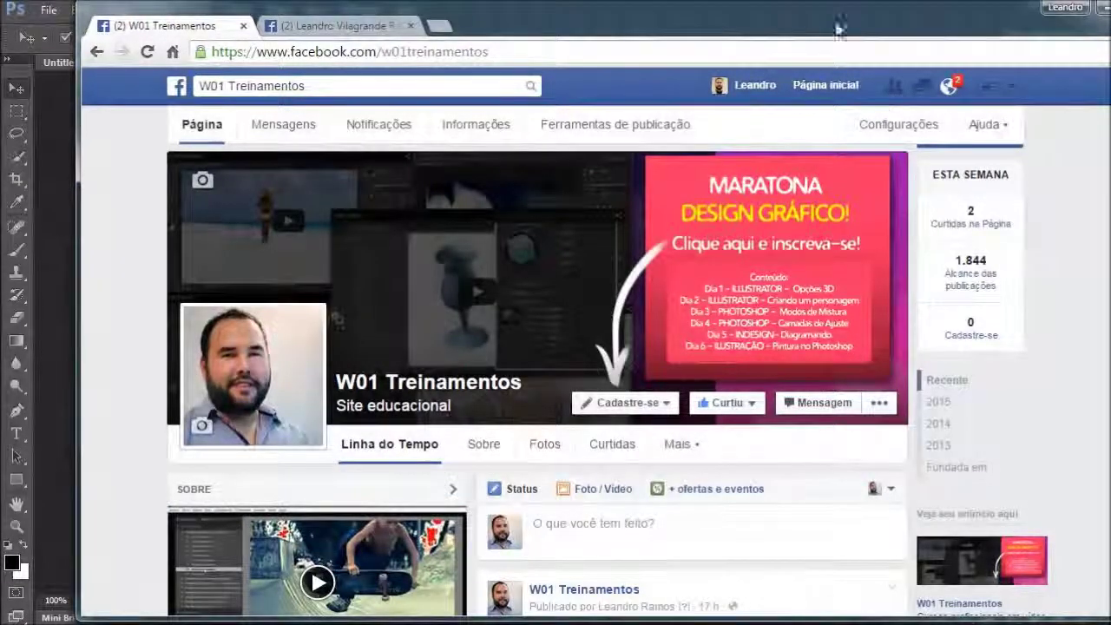
{"action": "left_click_drag", "start_coordinate": [838, 29], "coordinate": [750, 19]}
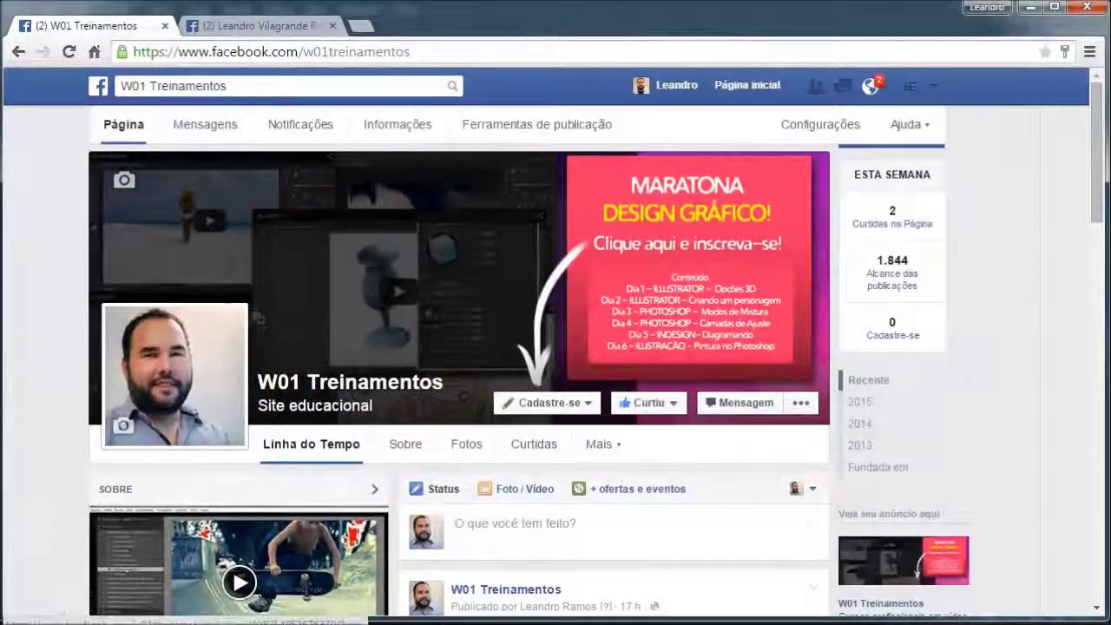
{"action": "key", "text": "alt+Tab"}
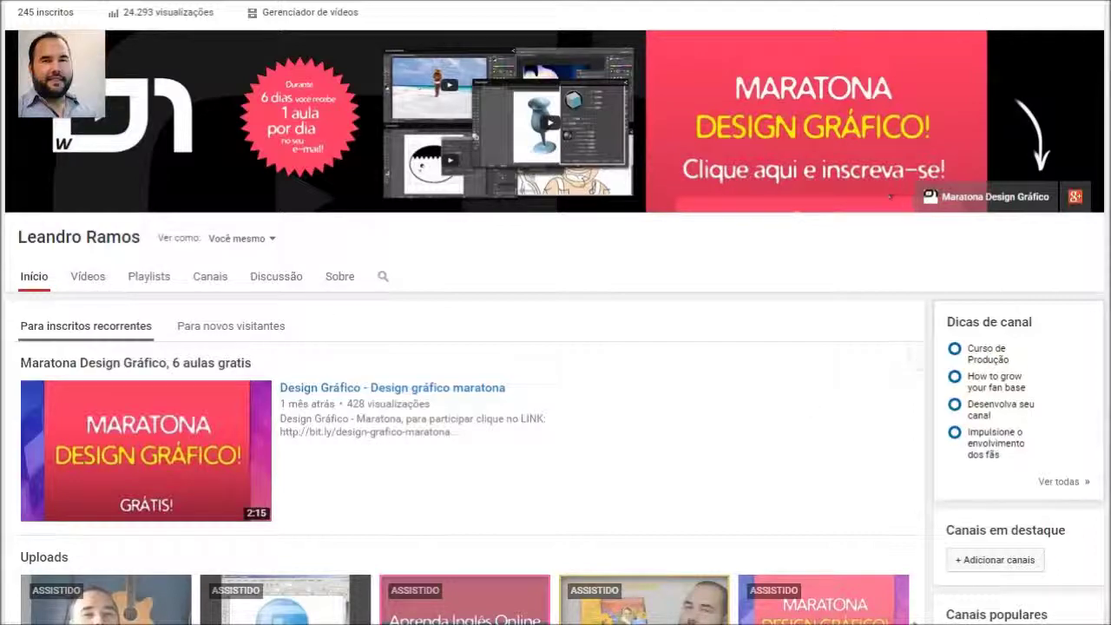
{"action": "scroll", "coordinate": [556, 312], "scroll_direction": "down", "scroll_amount": 2}
{"action": "scroll", "coordinate": [556, 313], "scroll_direction": "down", "scroll_amount": 2}
{"action": "scroll", "coordinate": [555, 312], "scroll_direction": "down", "scroll_amount": 3}
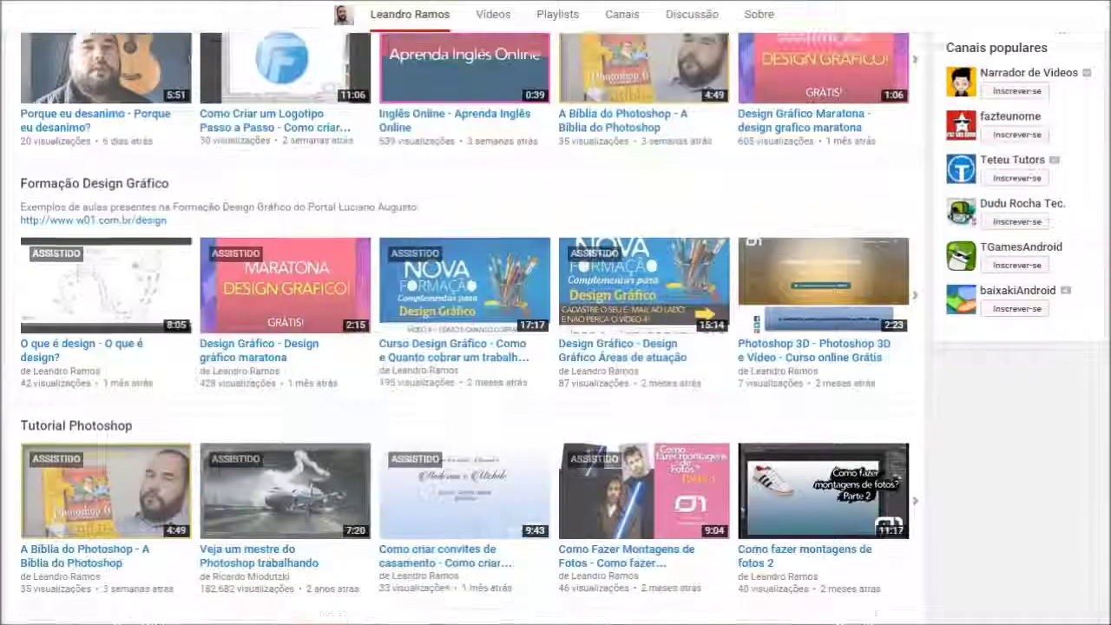
{"action": "scroll", "coordinate": [556, 313], "scroll_direction": "down", "scroll_amount": 3}
{"action": "scroll", "coordinate": [556, 312], "scroll_direction": "up", "scroll_amount": 2}
{"action": "scroll", "coordinate": [555, 313], "scroll_direction": "up", "scroll_amount": 3}
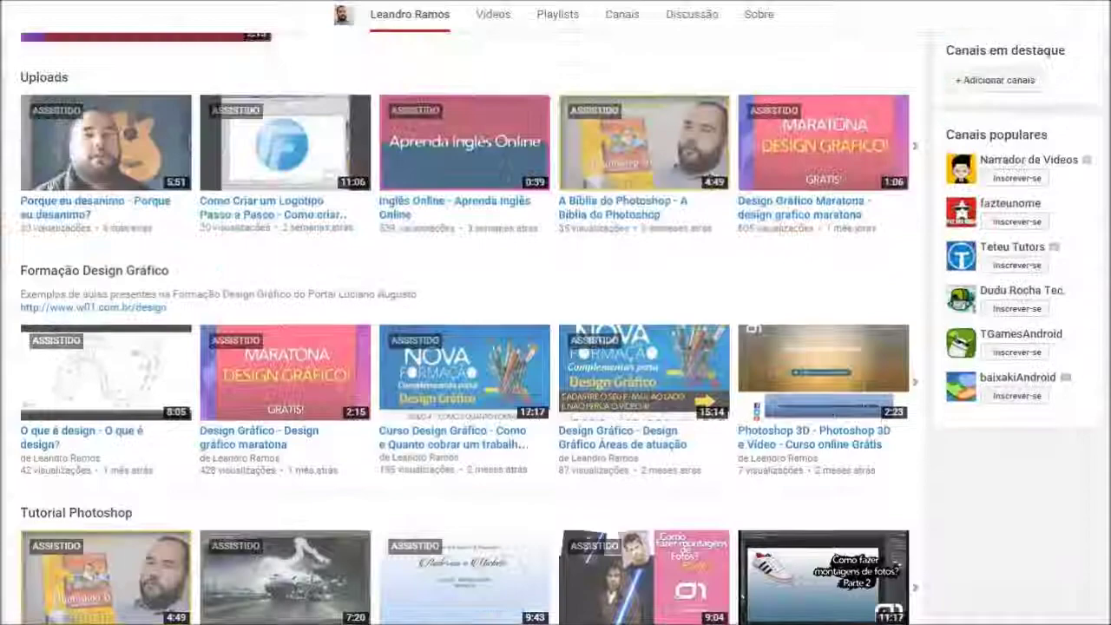
{"action": "scroll", "coordinate": [556, 313], "scroll_direction": "up", "scroll_amount": 2}
{"action": "scroll", "coordinate": [556, 313], "scroll_direction": "up", "scroll_amount": 1}
{"action": "scroll", "coordinate": [556, 312], "scroll_direction": "down", "scroll_amount": 1}
{"action": "scroll", "coordinate": [555, 313], "scroll_direction": "down", "scroll_amount": 3}
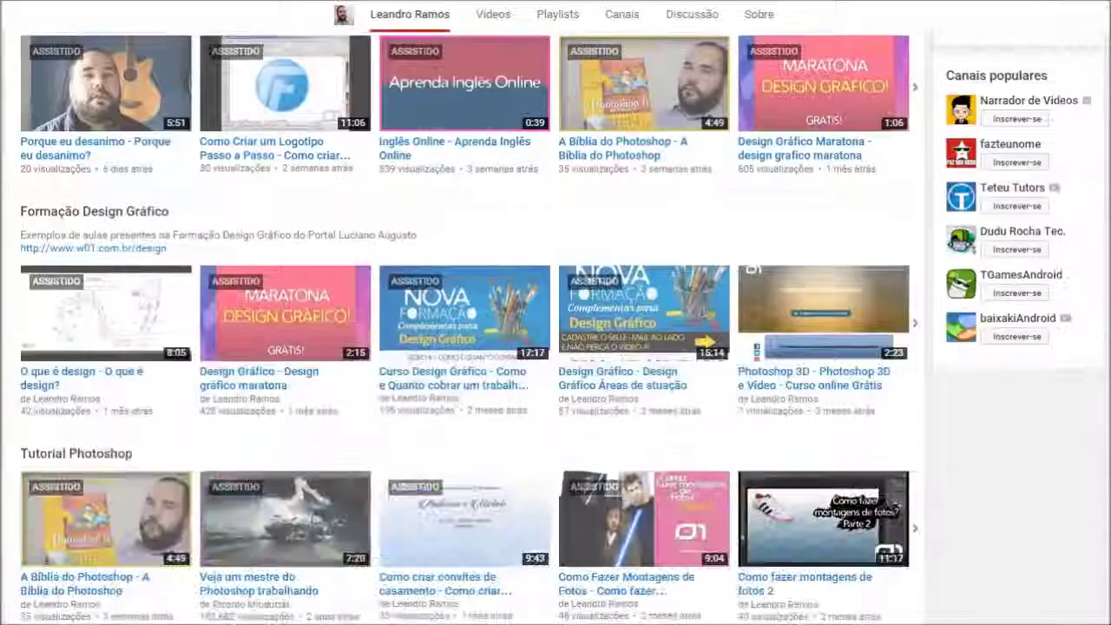
{"action": "scroll", "coordinate": [556, 313], "scroll_direction": "up", "scroll_amount": 1}
{"action": "scroll", "coordinate": [556, 313], "scroll_direction": "up", "scroll_amount": 4}
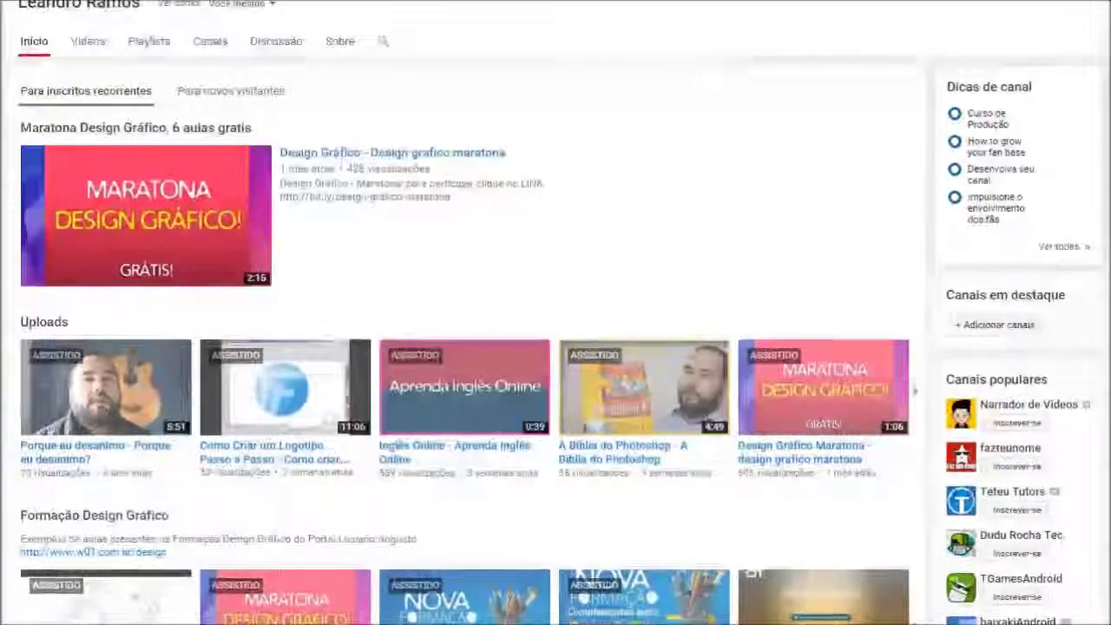
{"action": "scroll", "coordinate": [556, 313], "scroll_direction": "down", "scroll_amount": 1}
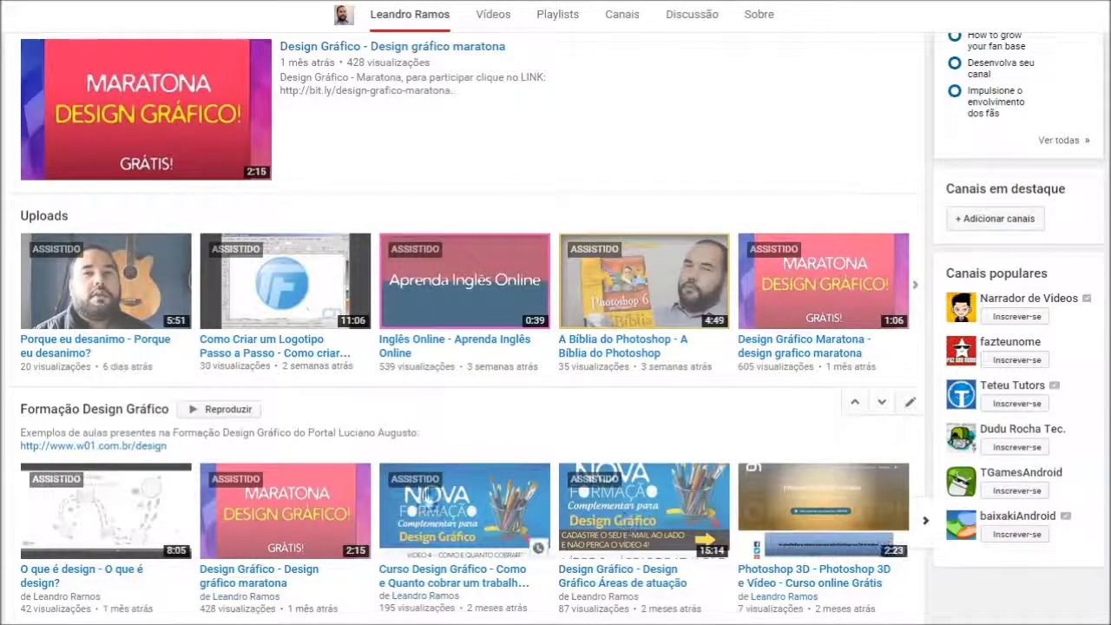
{"action": "mouse_move", "coordinate": [588, 435]}
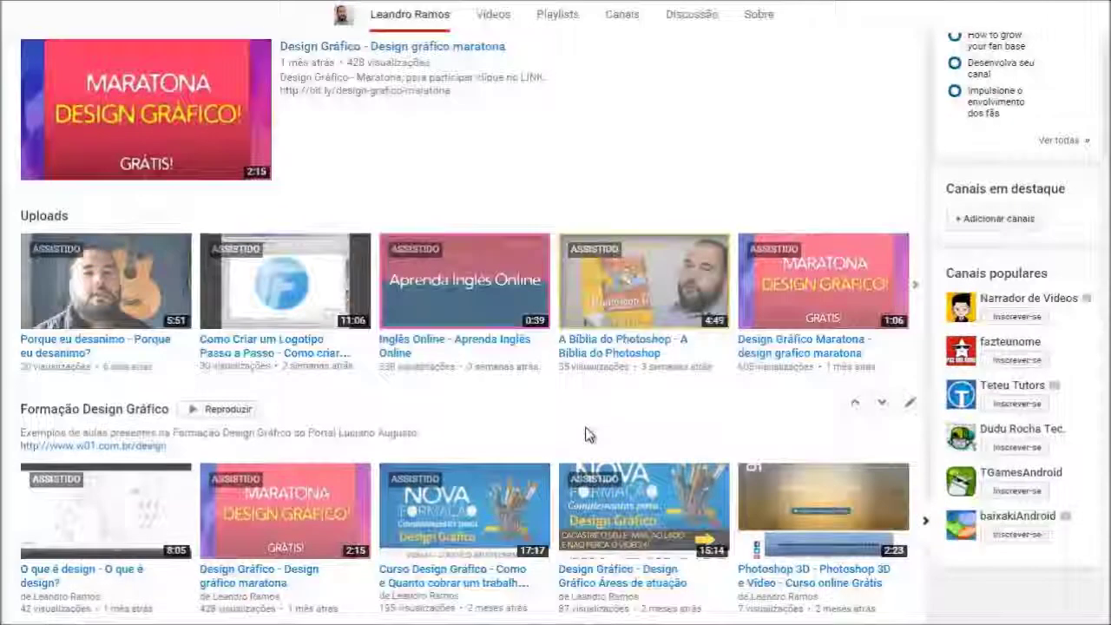
{"action": "scroll", "coordinate": [587, 434], "scroll_direction": "down", "scroll_amount": 2}
{"action": "scroll", "coordinate": [587, 434], "scroll_direction": "down", "scroll_amount": 2}
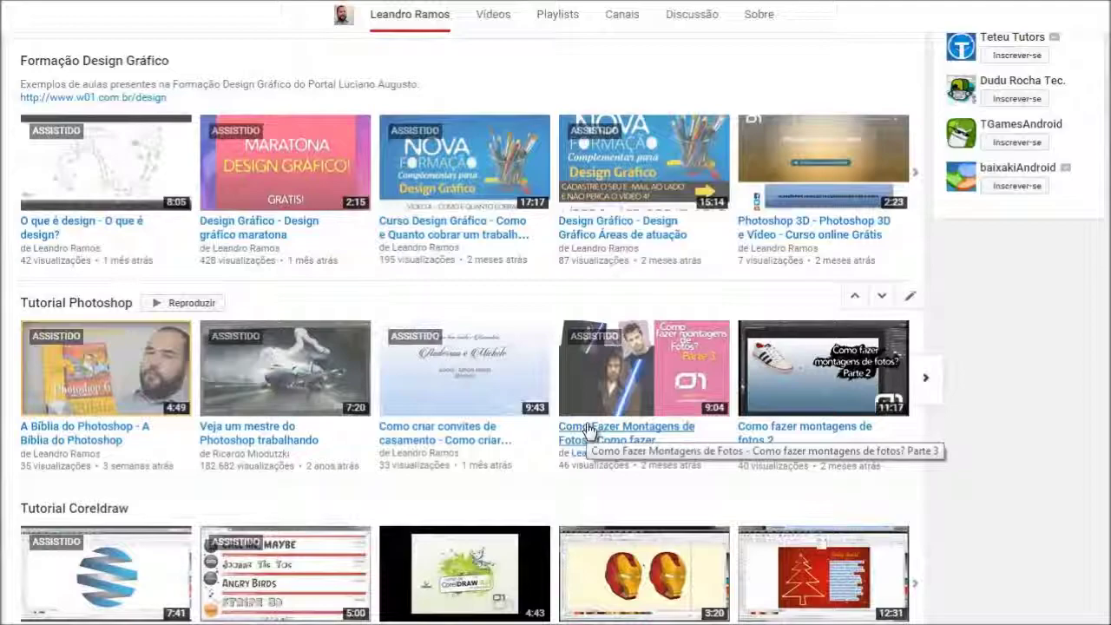
{"action": "scroll", "coordinate": [460, 363], "scroll_direction": "up", "scroll_amount": 2}
{"action": "scroll", "coordinate": [458, 363], "scroll_direction": "up", "scroll_amount": 1}
{"action": "scroll", "coordinate": [458, 372], "scroll_direction": "up", "scroll_amount": 4}
{"action": "scroll", "coordinate": [459, 371], "scroll_direction": "down", "scroll_amount": 4}
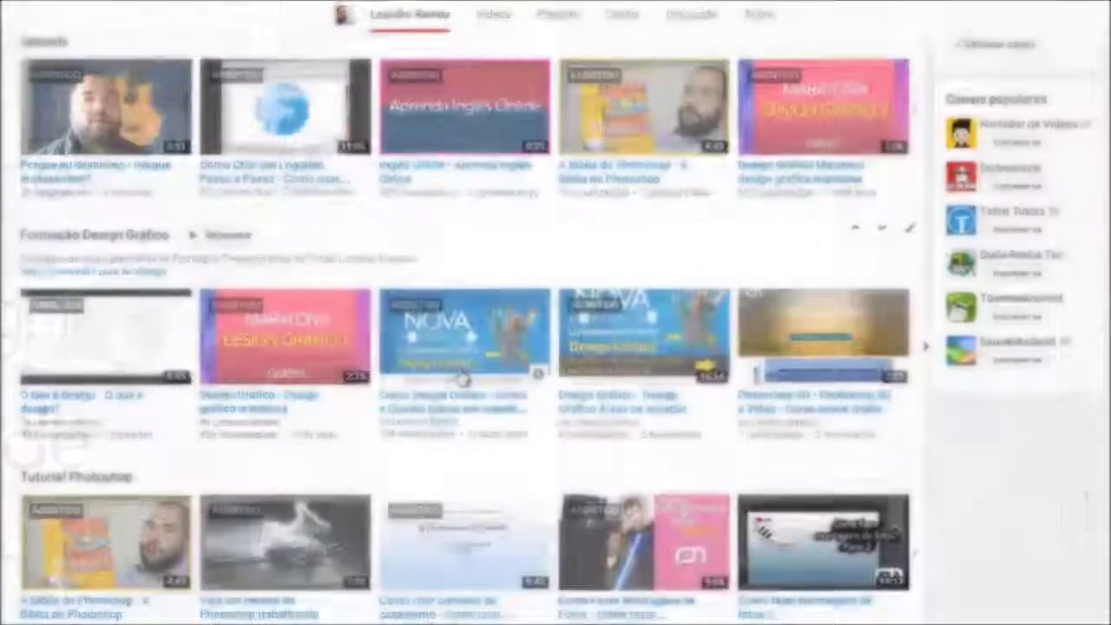